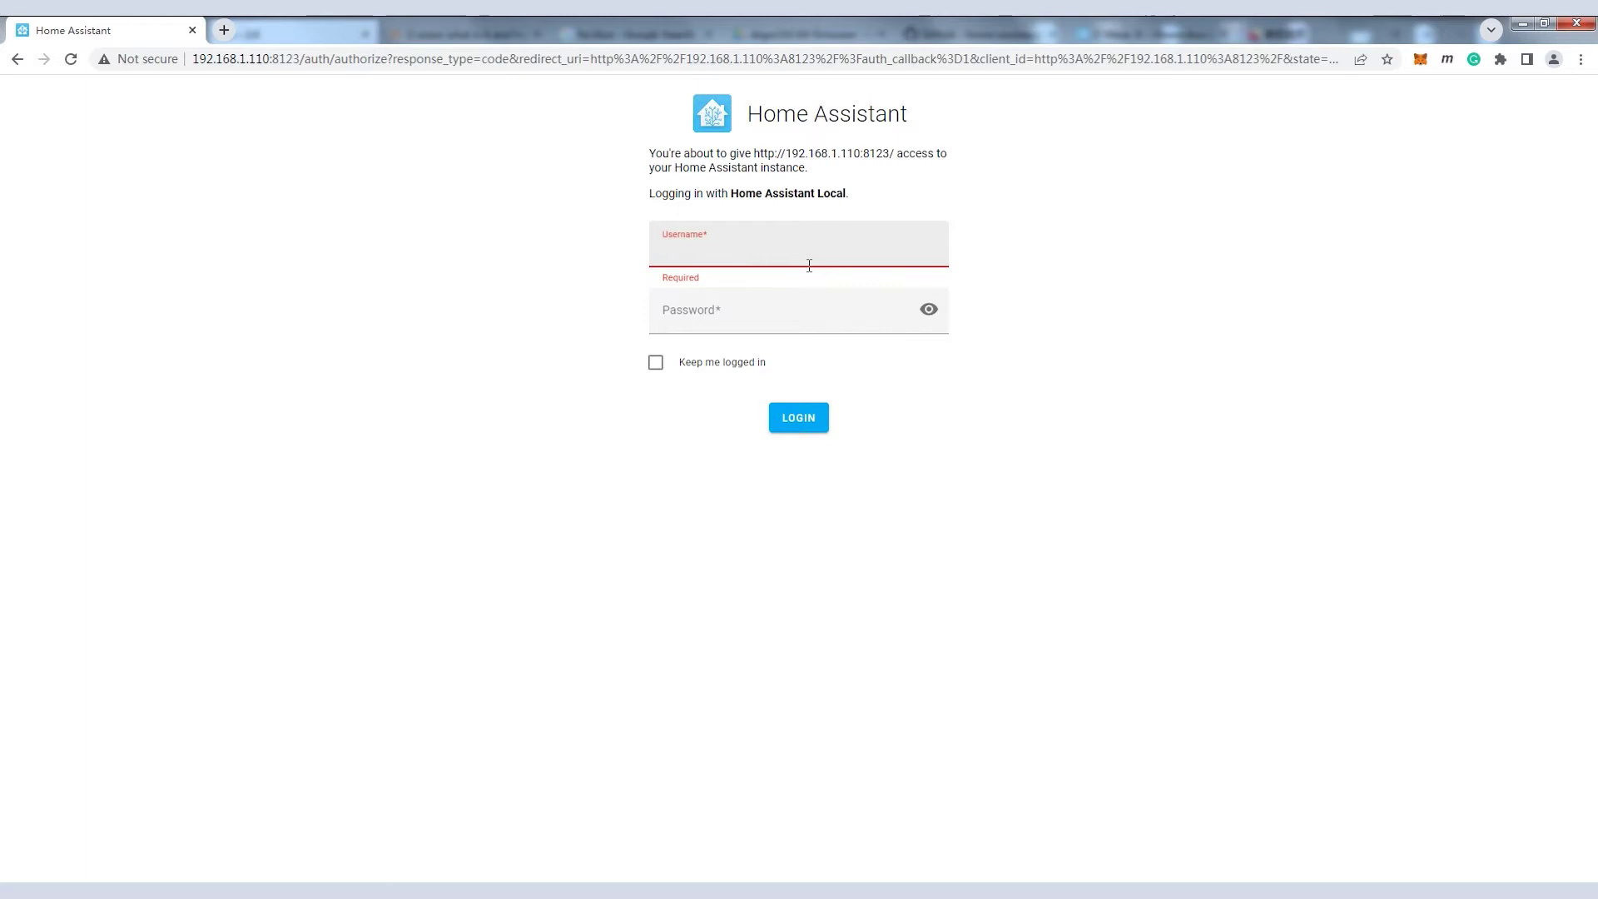
- Sign in to Home Assistant with the account username and password
text(root)
key(Tab)
text(r)
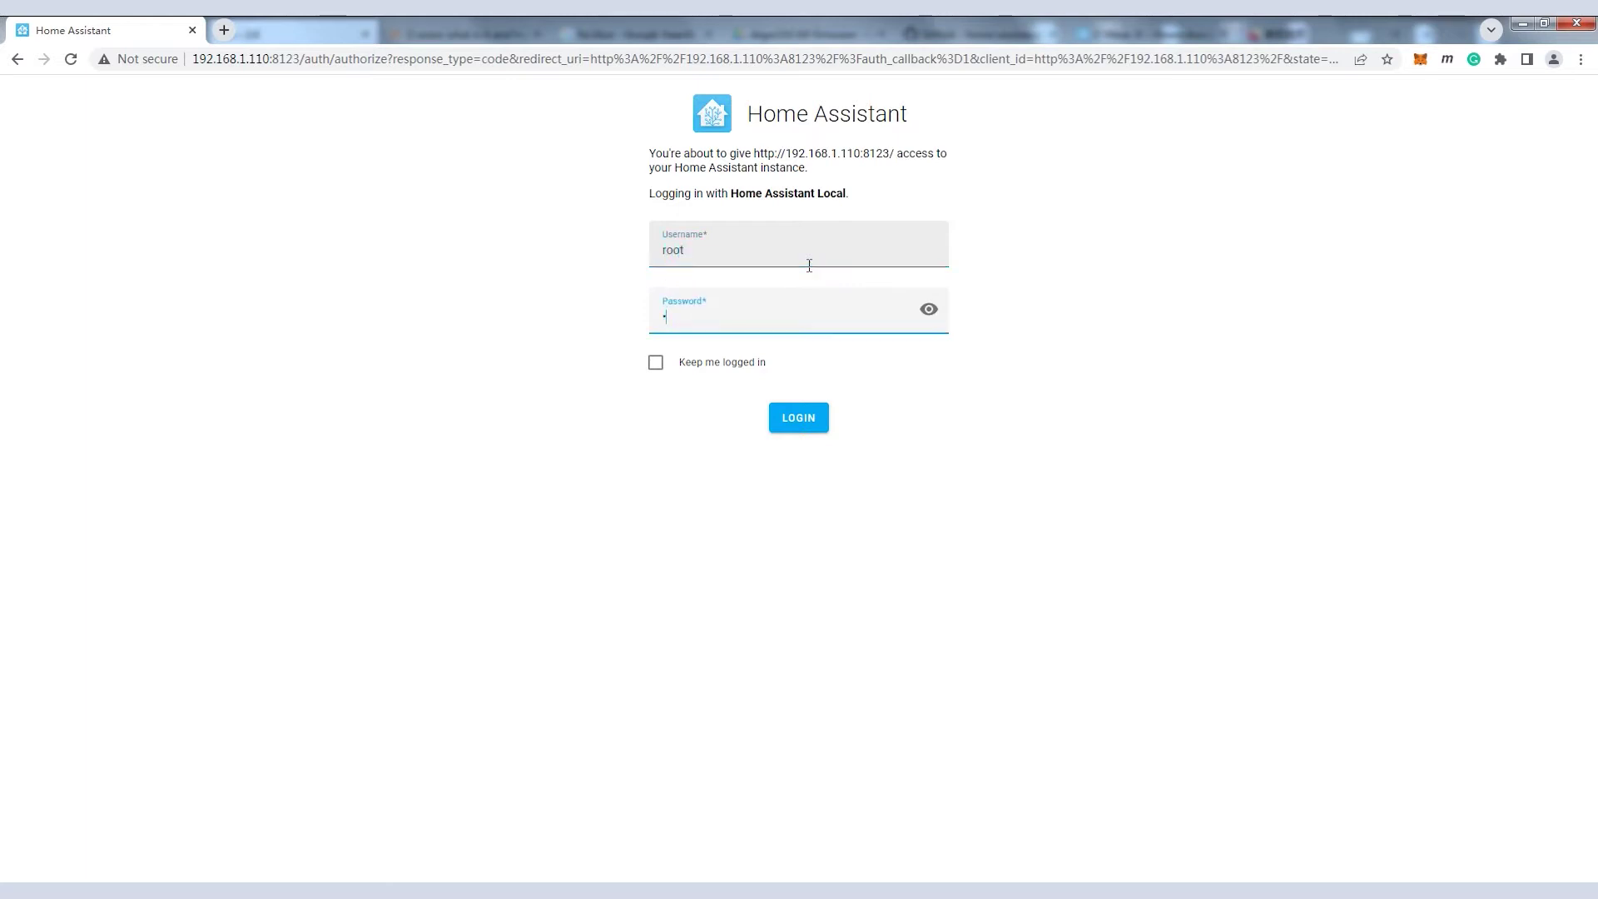
click(806, 417)
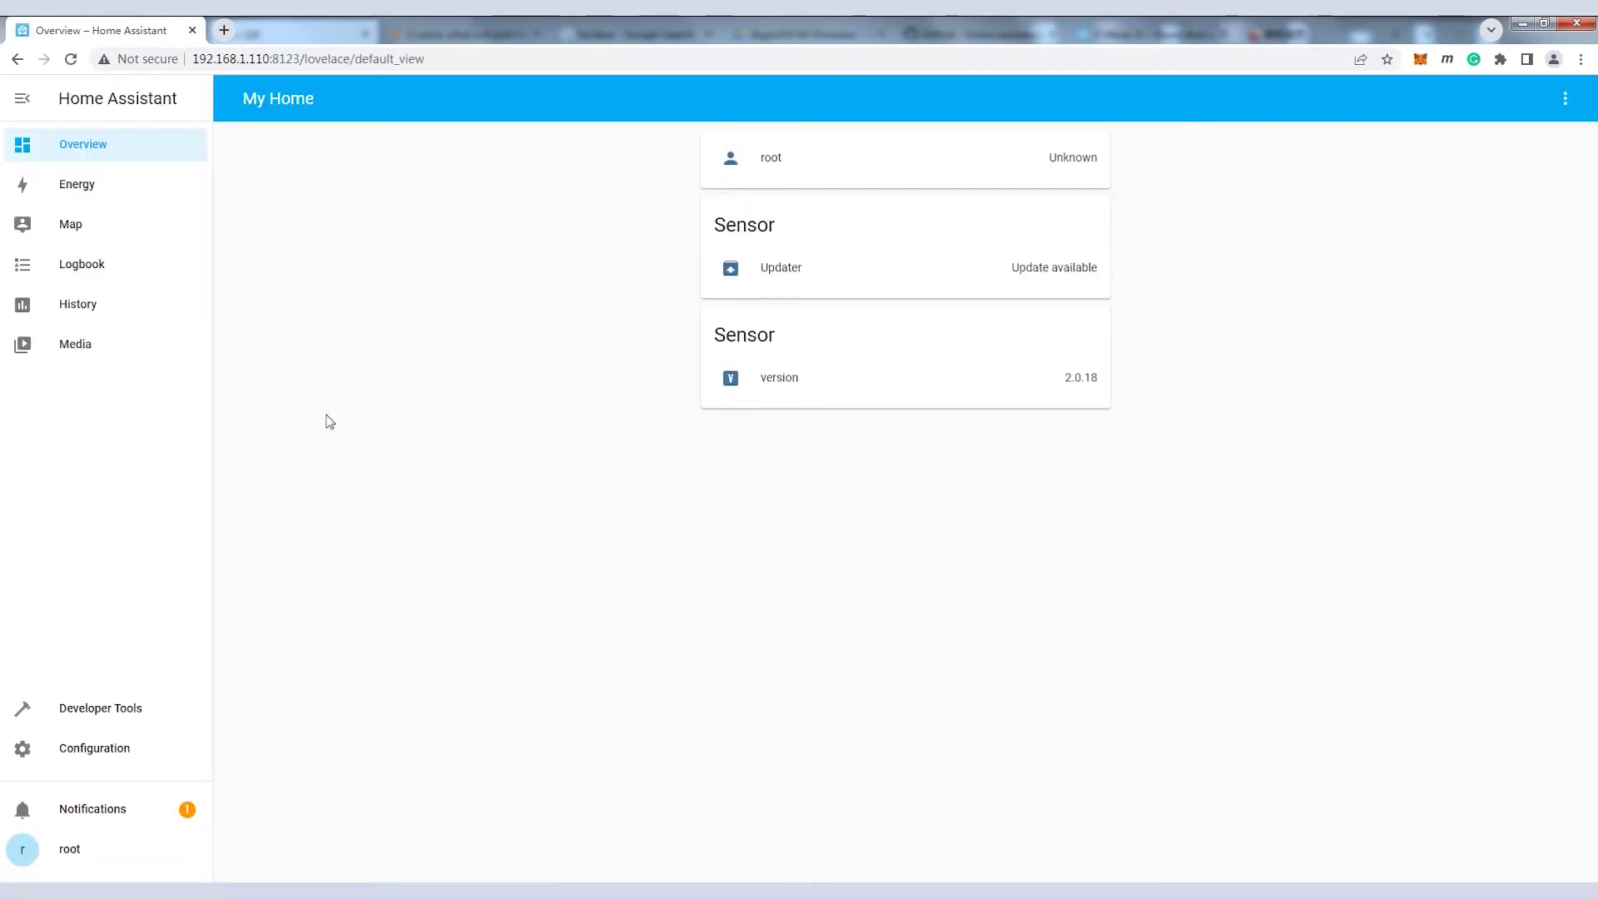
- Search the Add-on Store for 'zwa' via Configuration > Add-ons, Backups & Supervisor
click(157, 761)
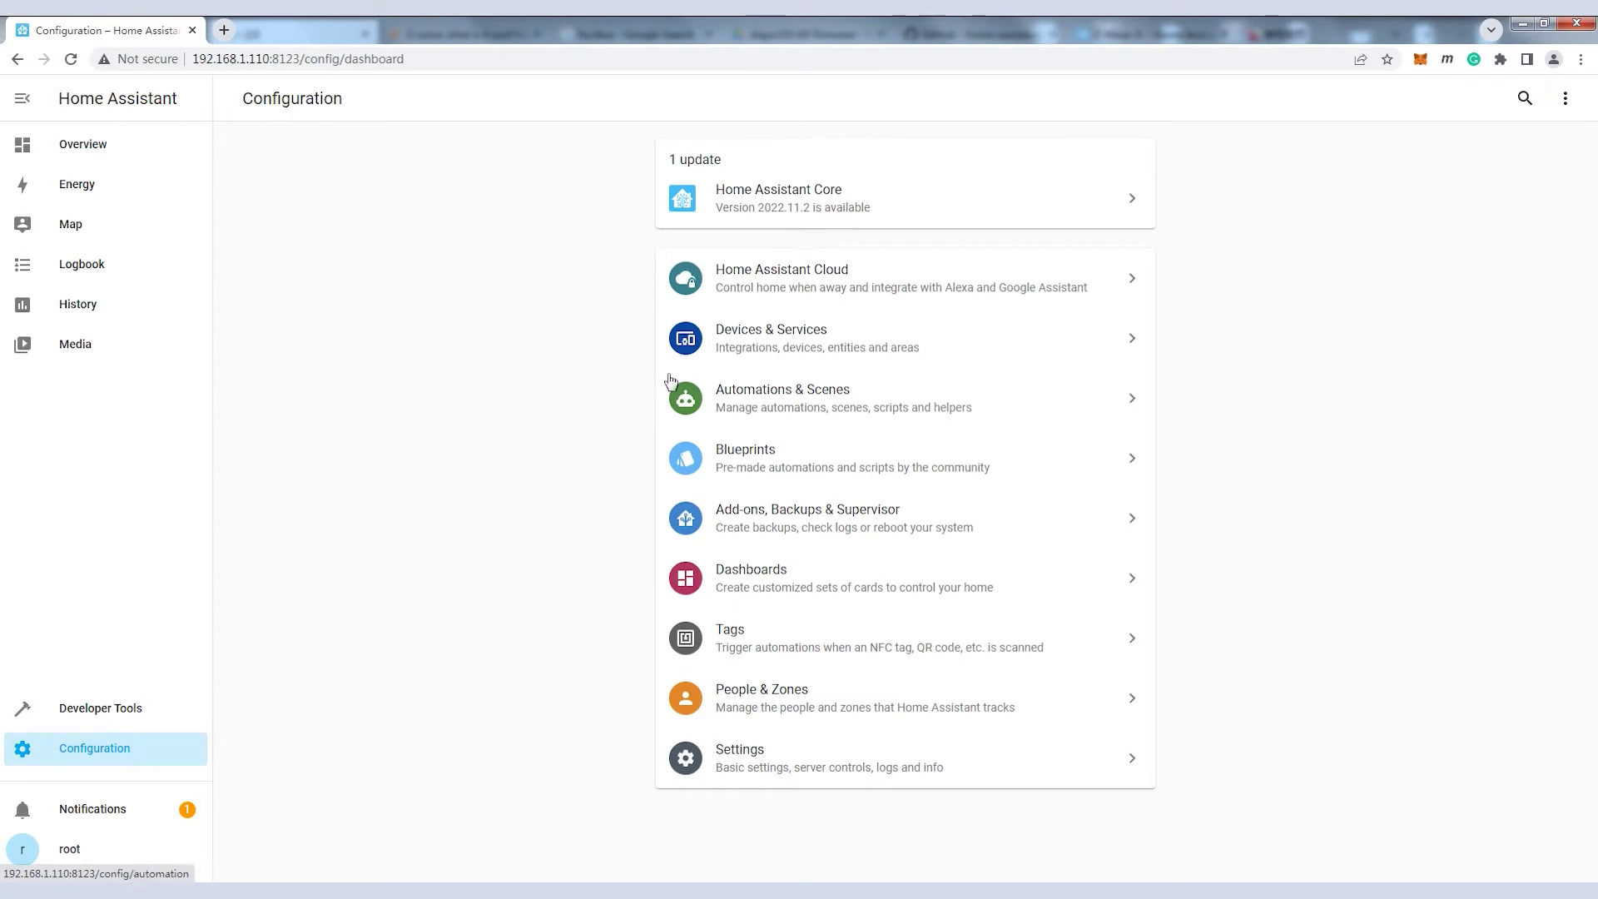
click(778, 498)
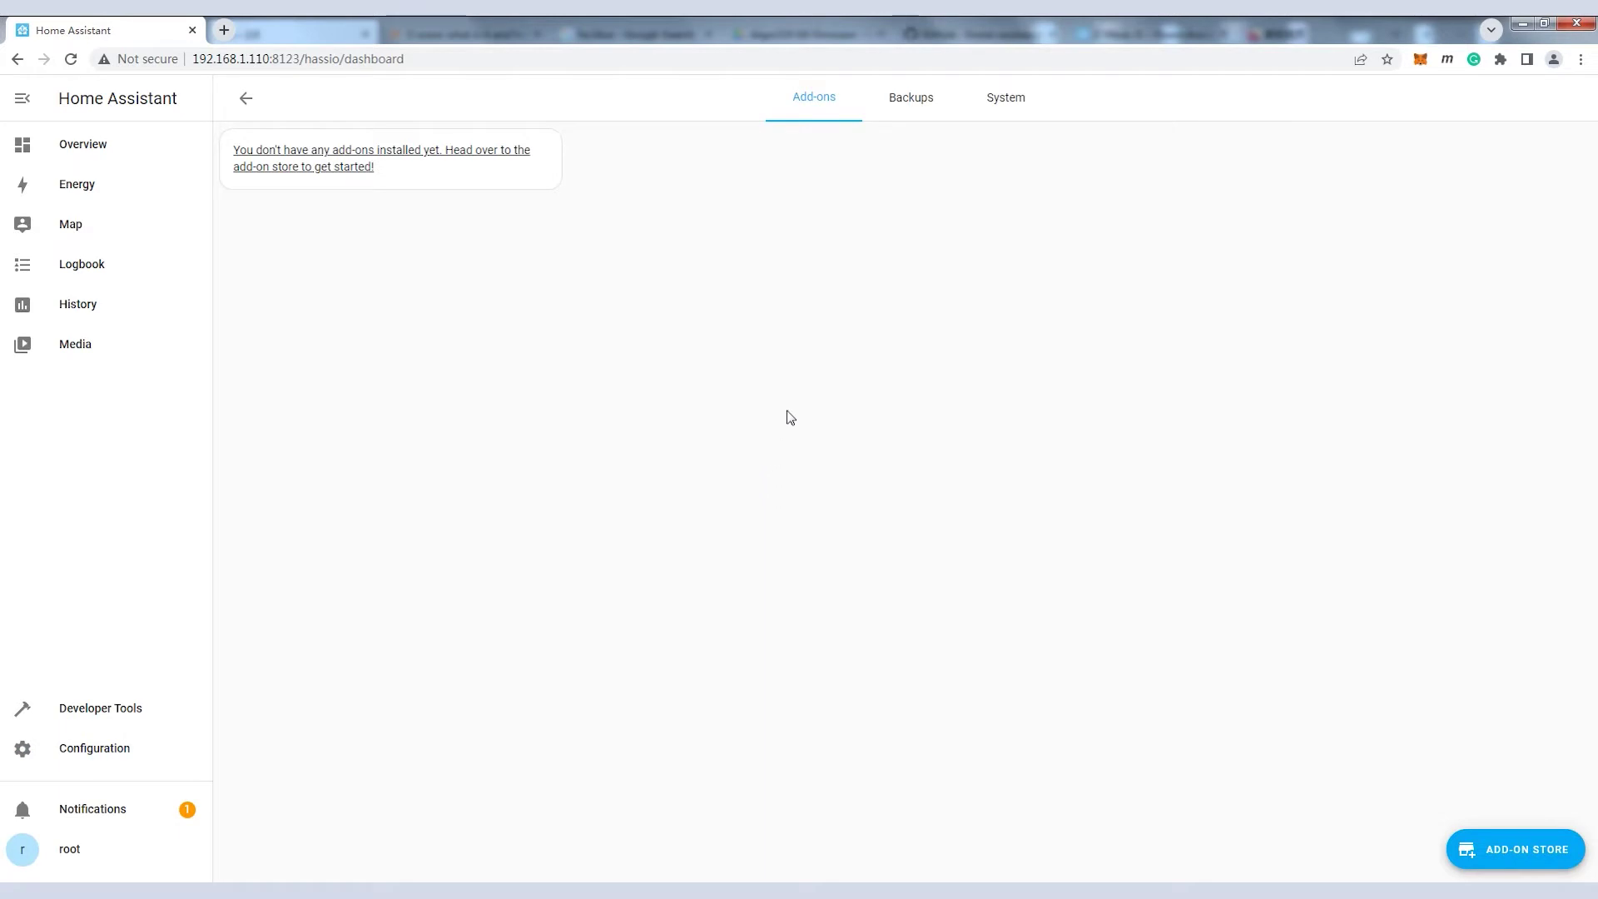
click(1546, 848)
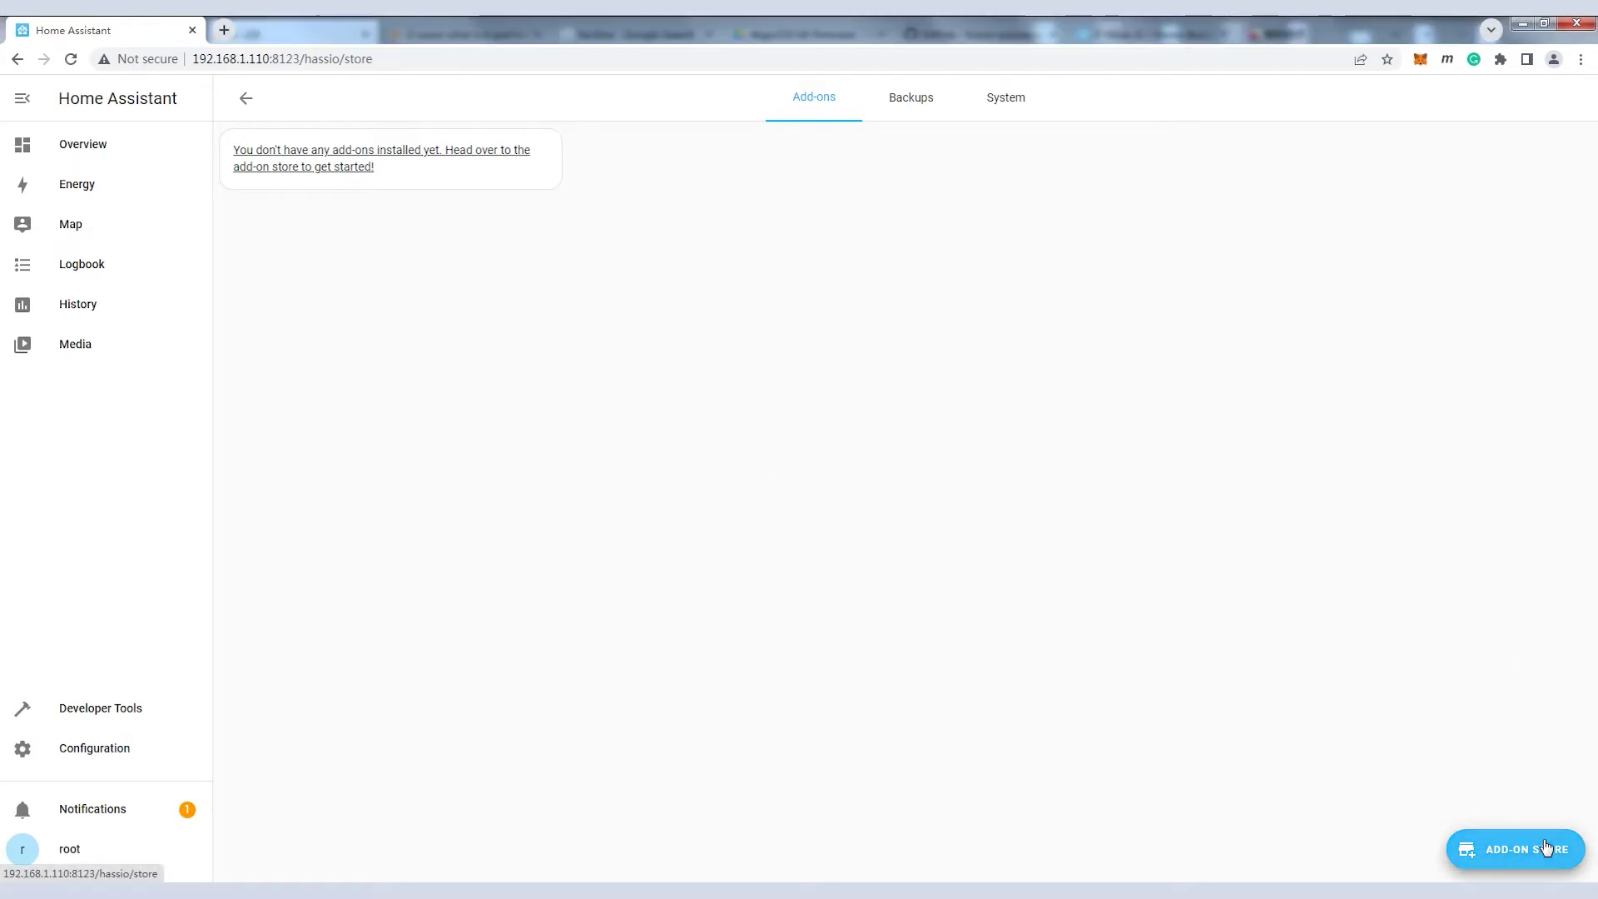
click(453, 165)
text(z)
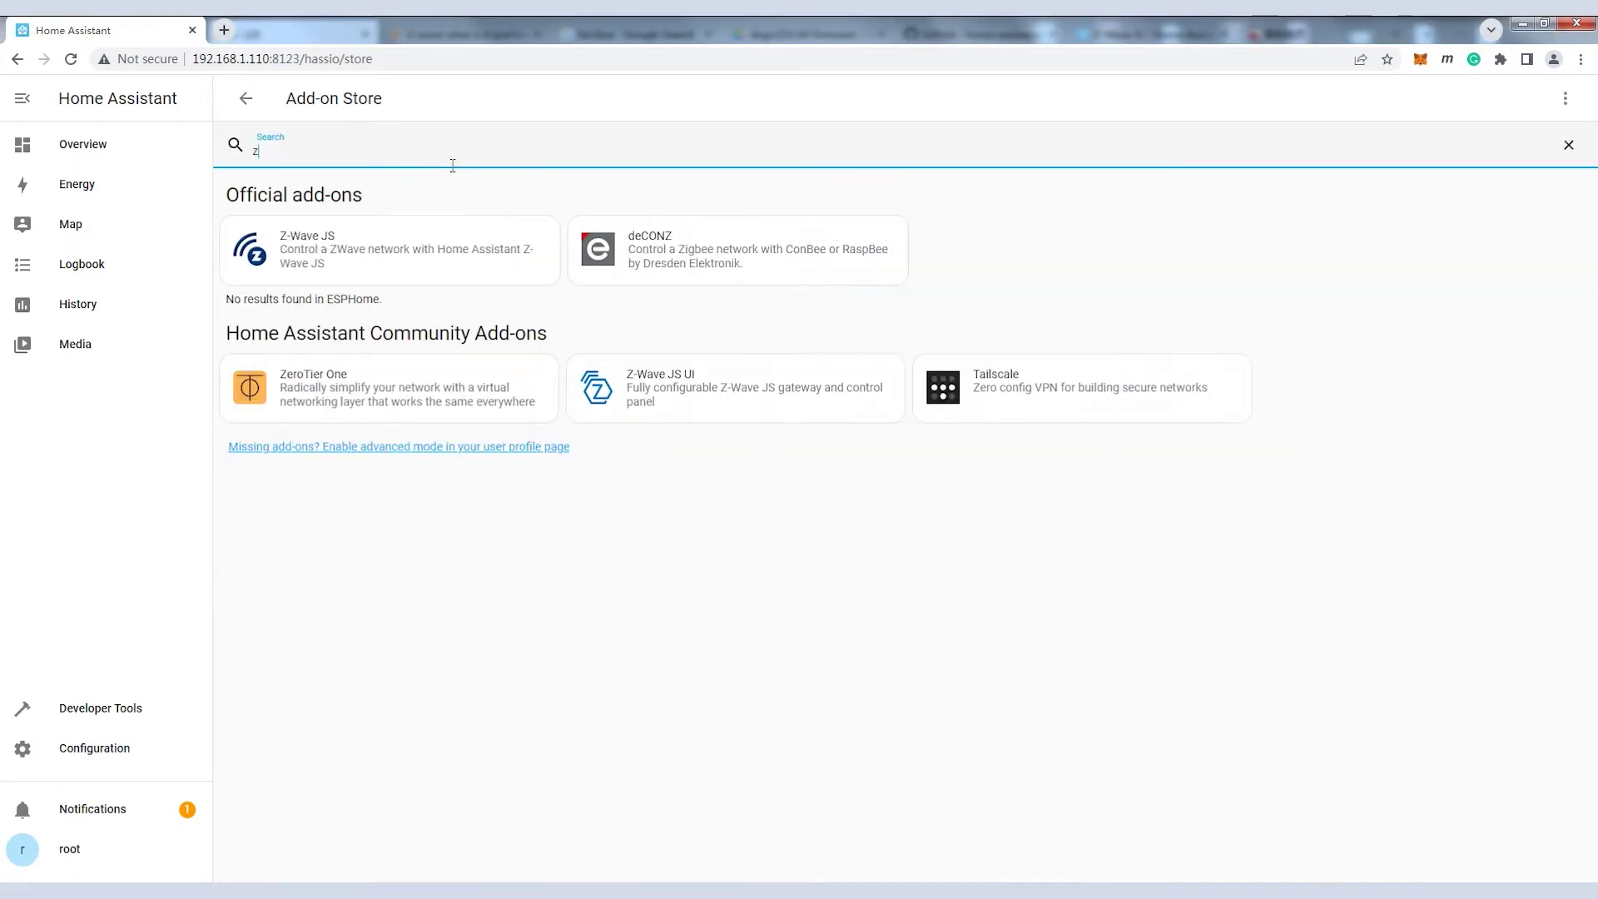
text(wa)
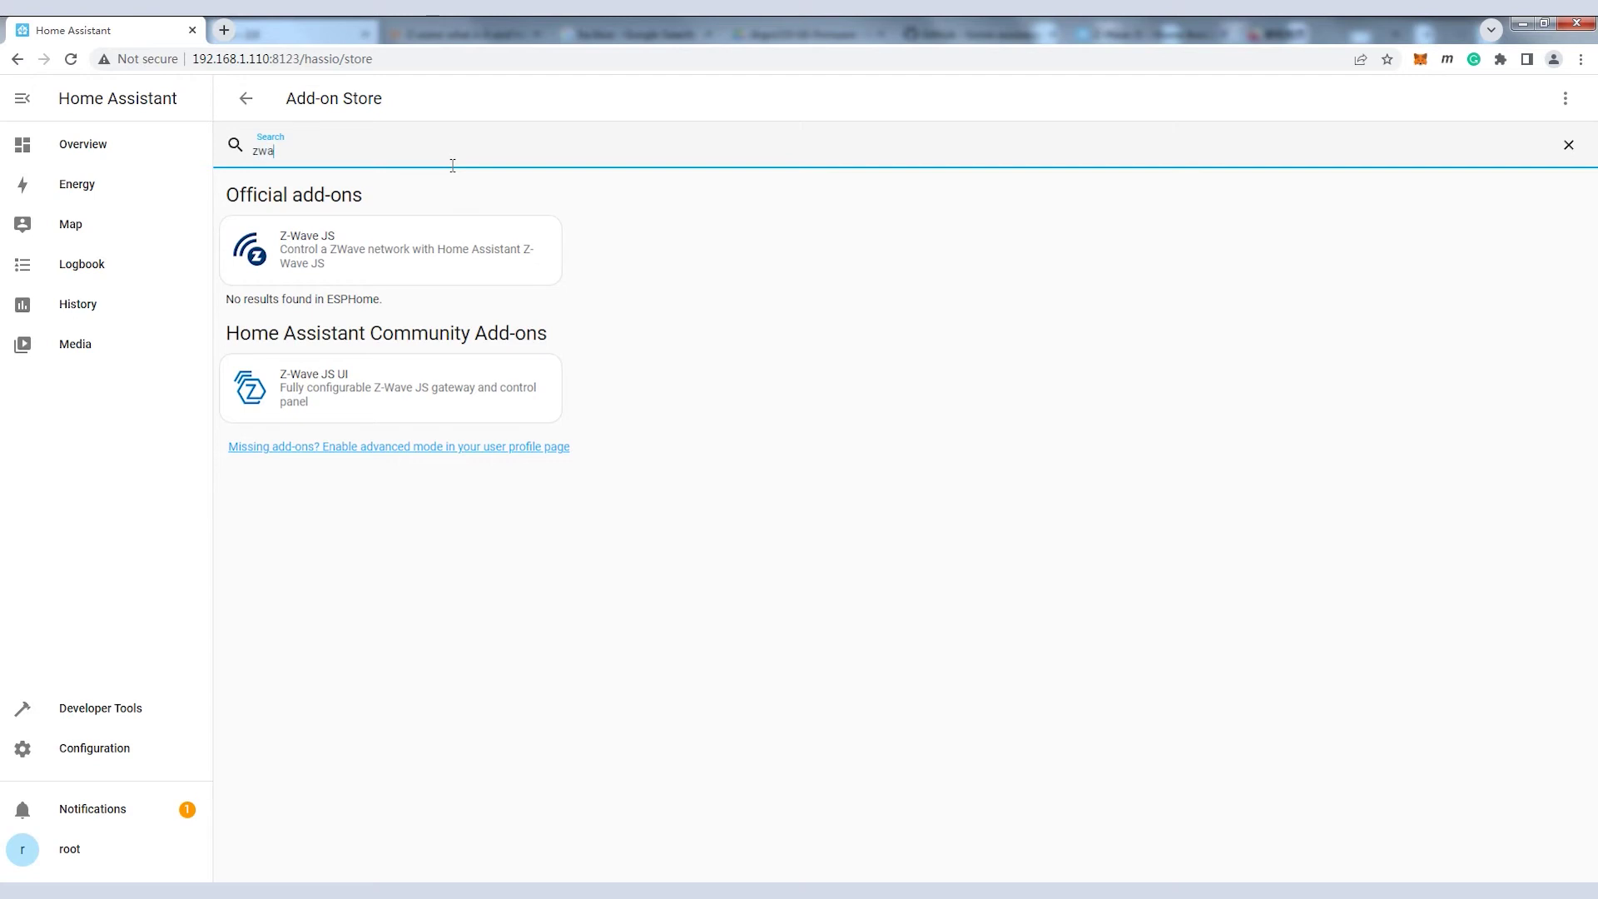
- Install the Z-Wave JS UI 1.2.1 add-on and check its Configuration tab
click(458, 399)
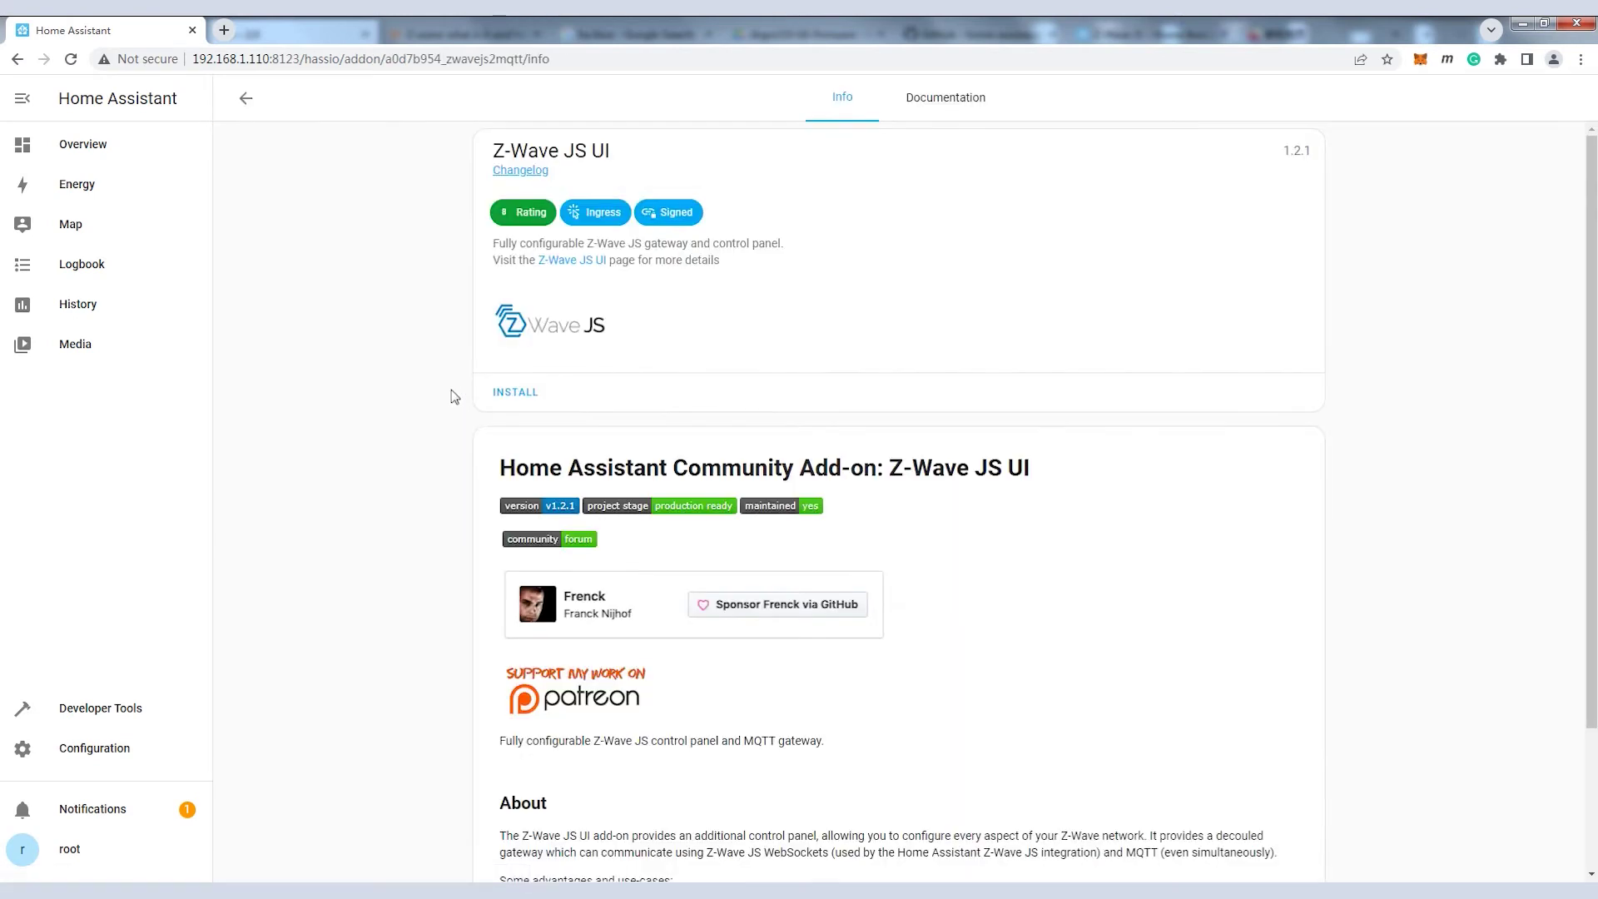
click(501, 394)
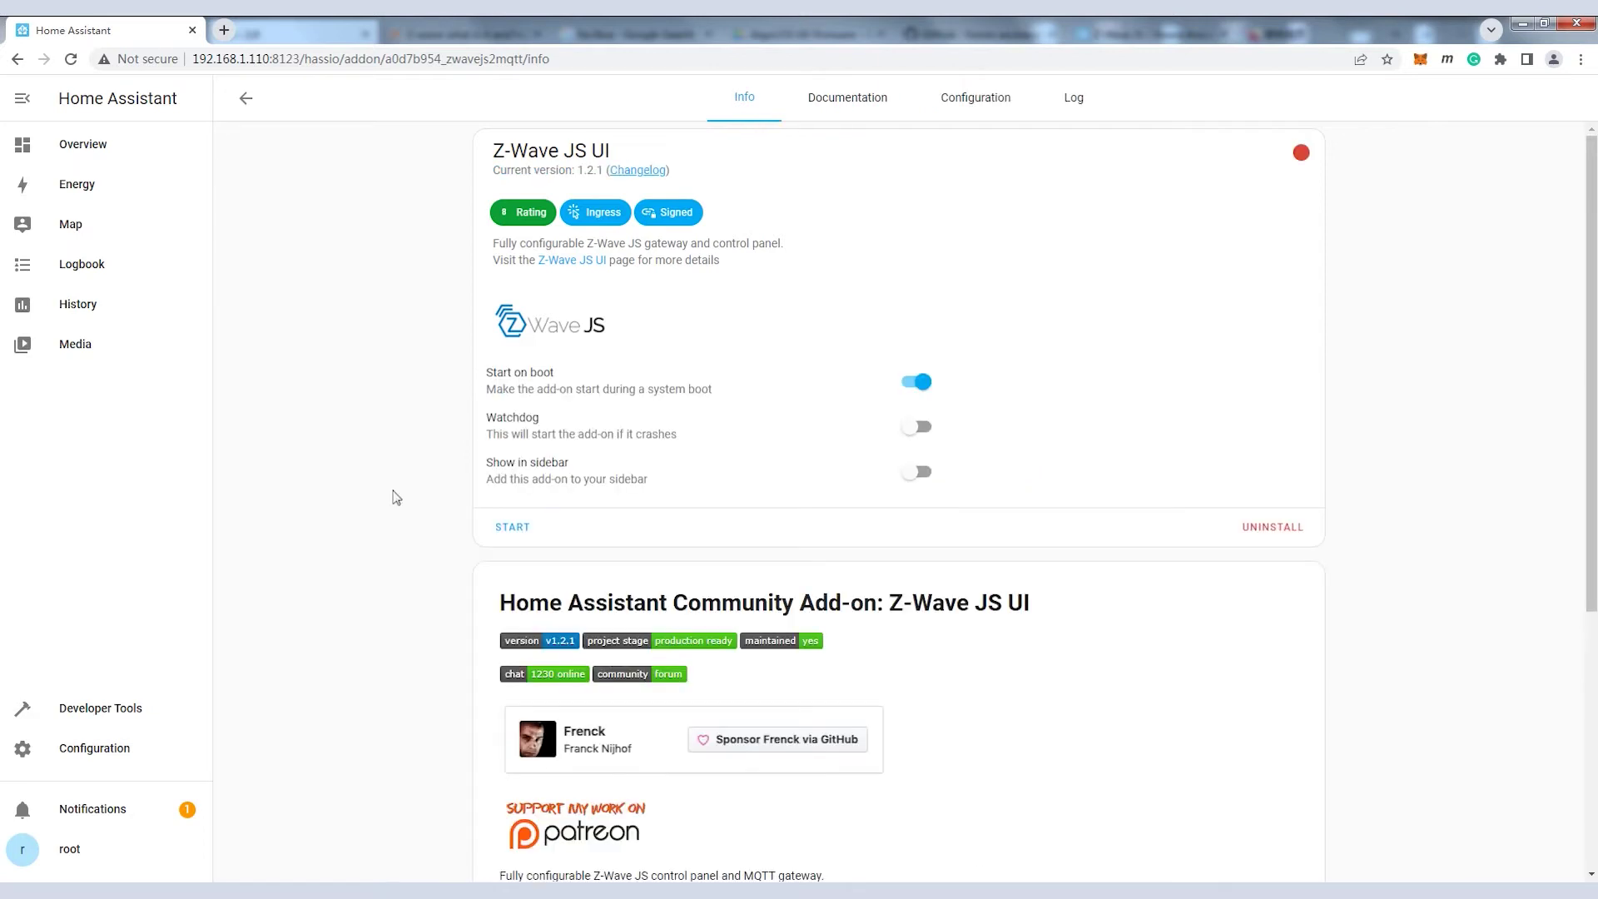
click(984, 103)
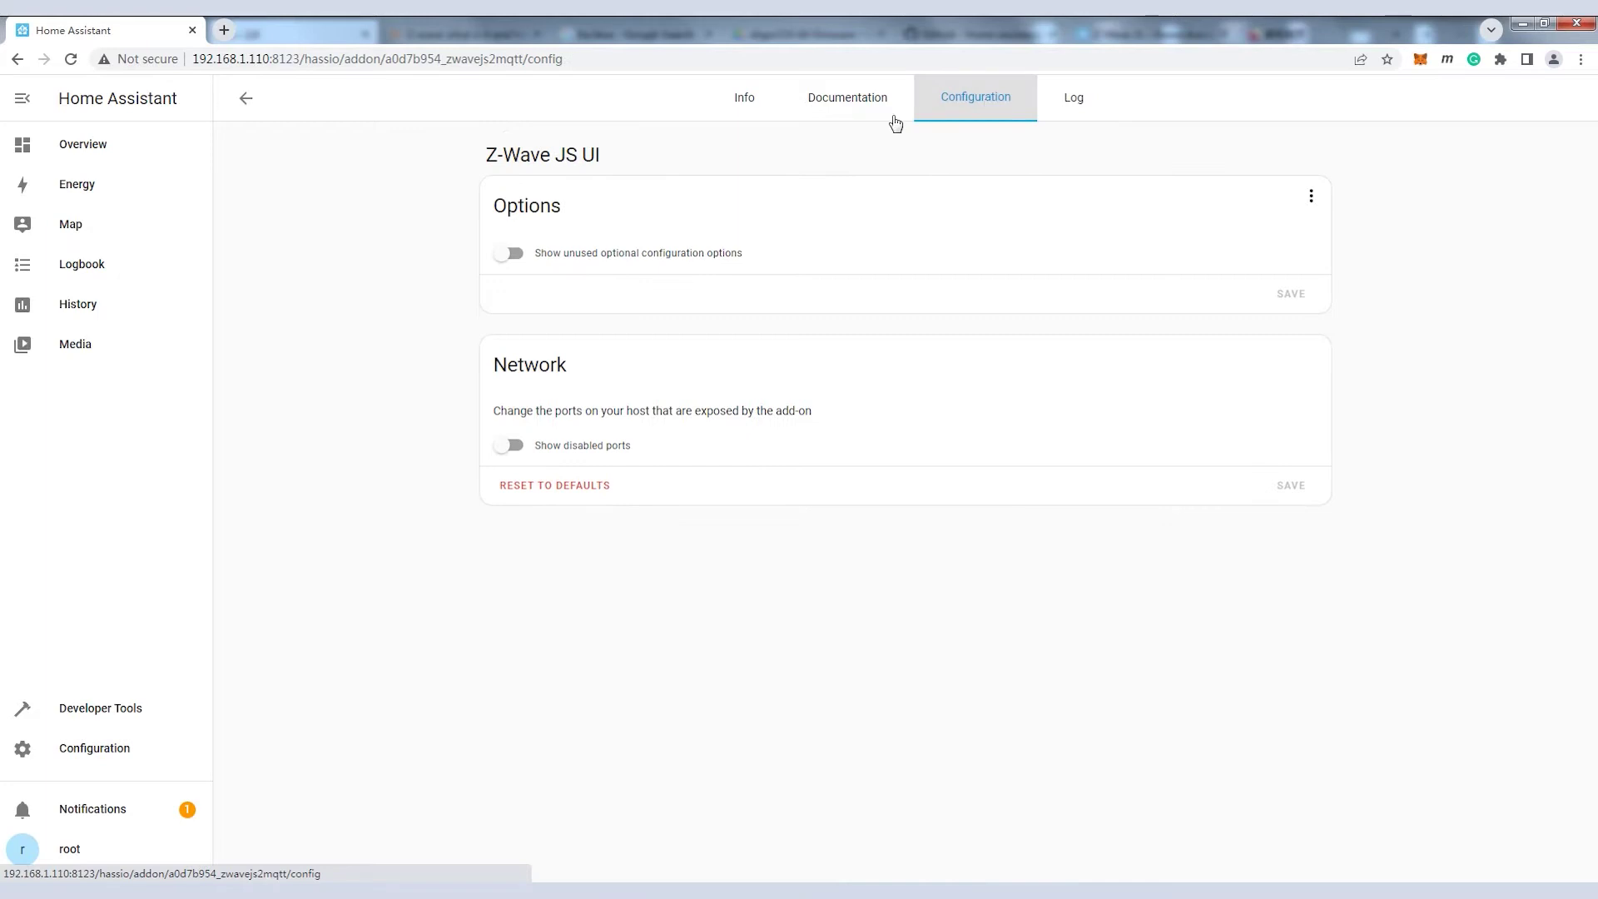
click(733, 108)
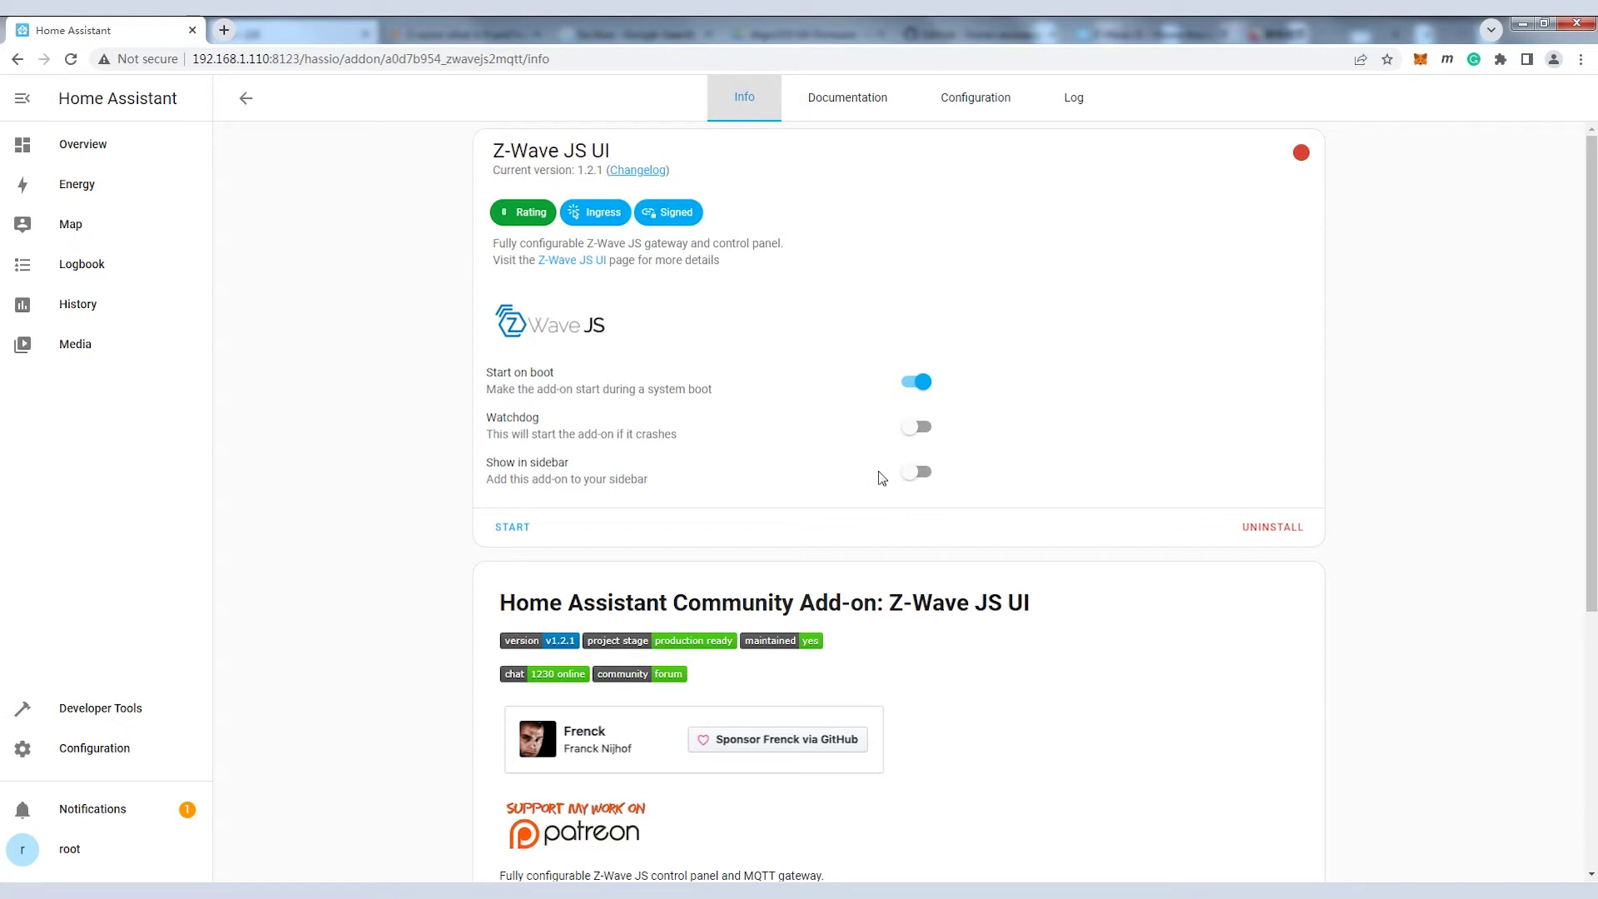
- Enable Show in sidebar for Z-Wave JS UI and start the add-on
click(918, 472)
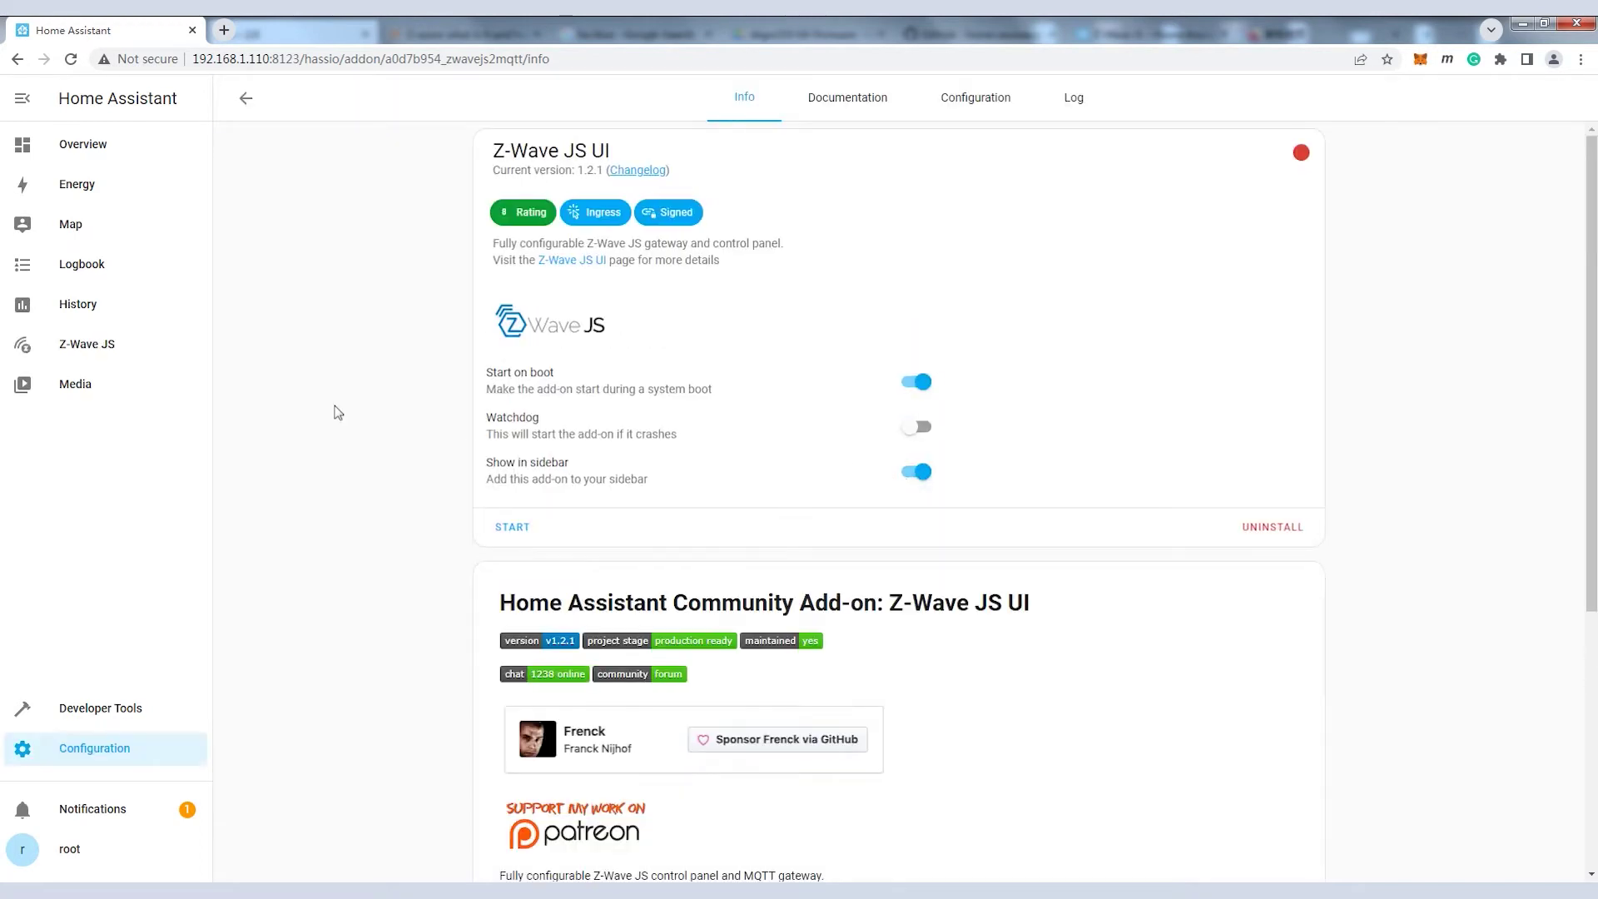
click(109, 354)
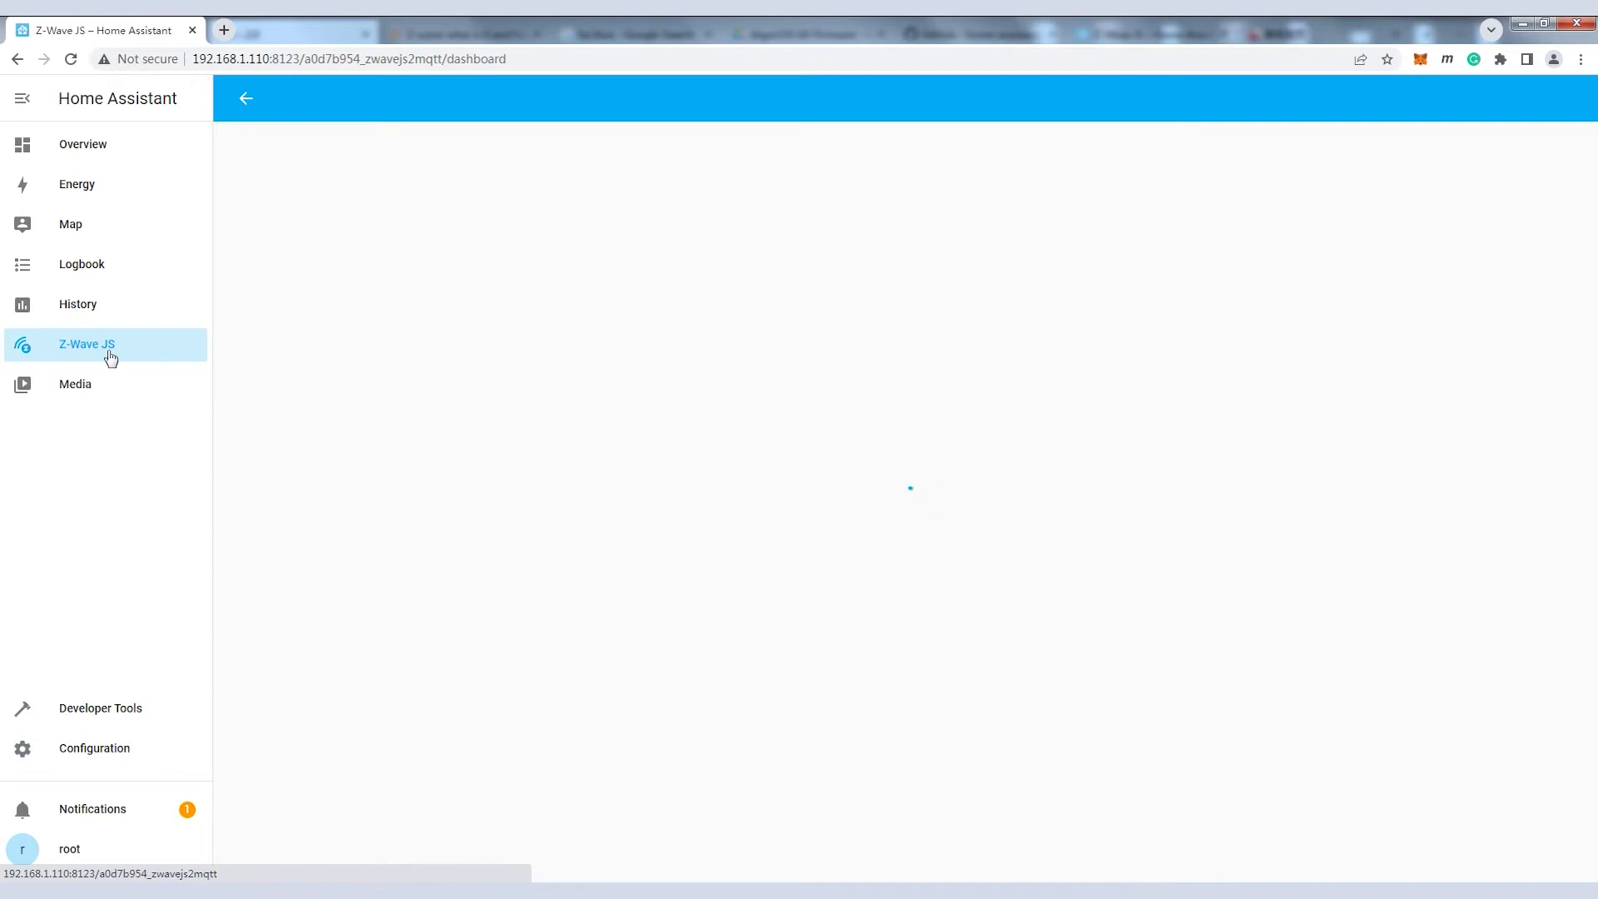
click(1033, 530)
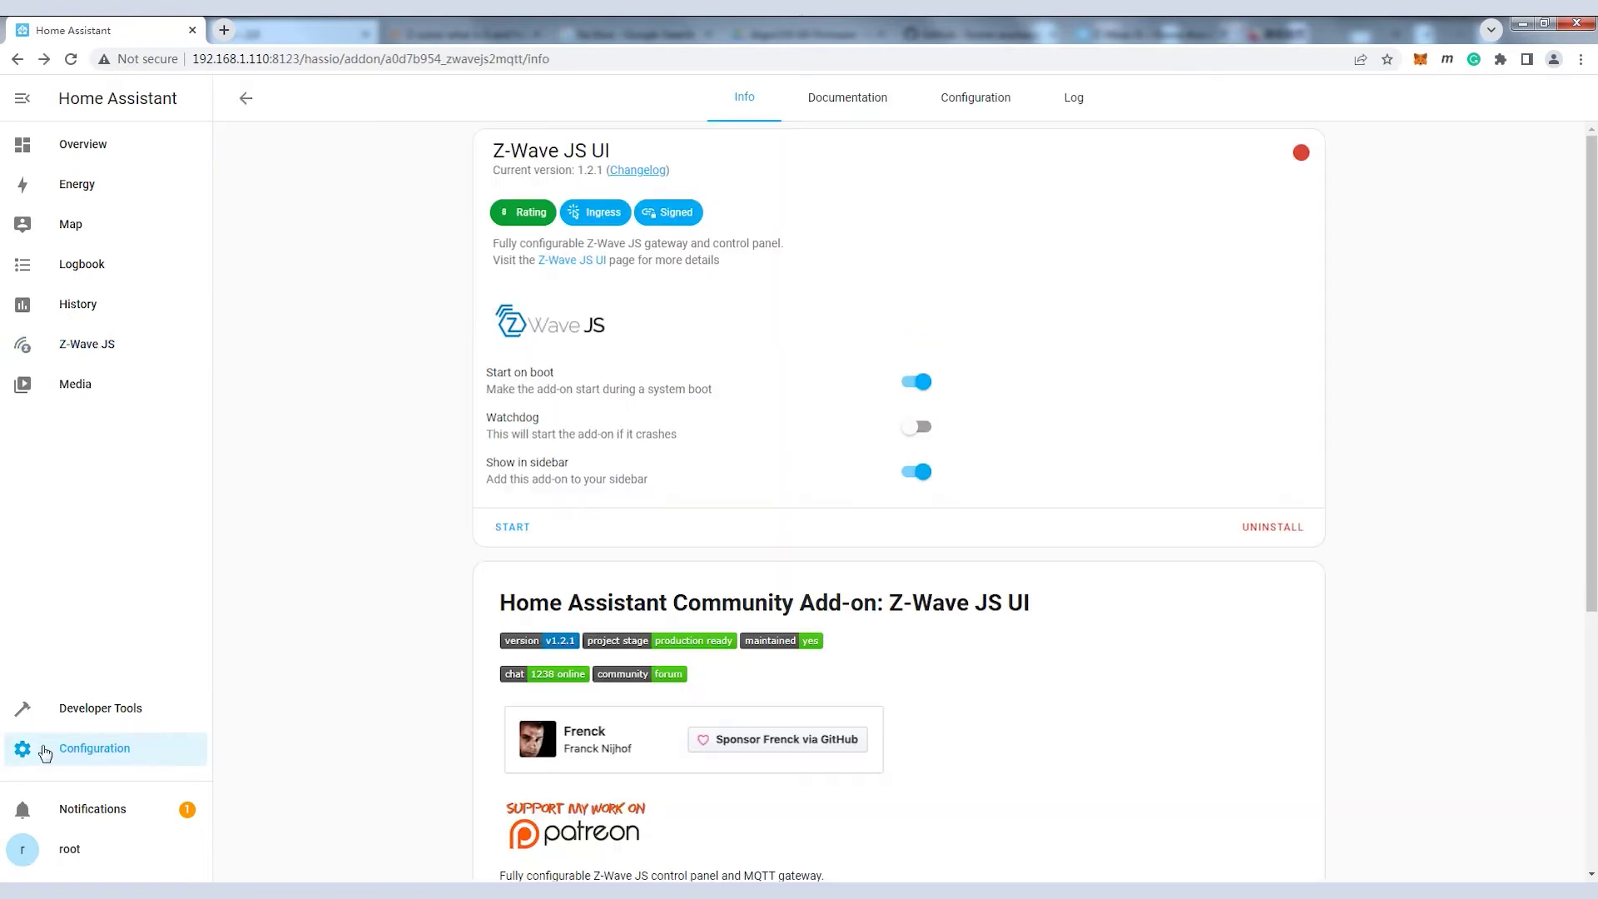
click(514, 528)
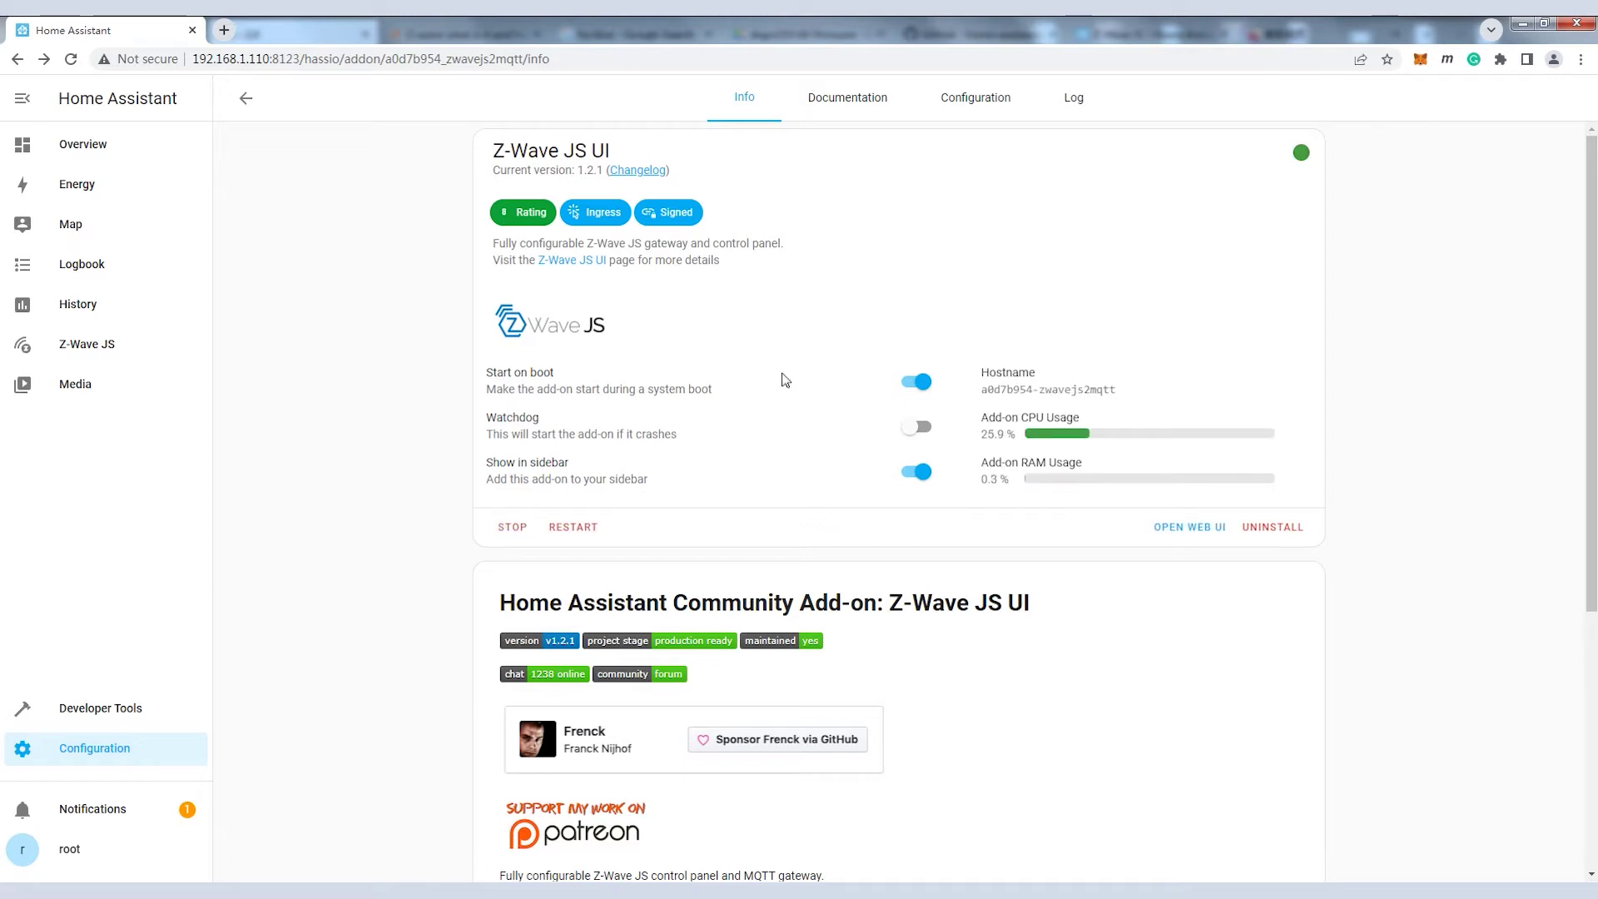
click(954, 119)
- Check the add-on log, then open the Z-Wave JS control panel allowing usage statistics
click(1066, 113)
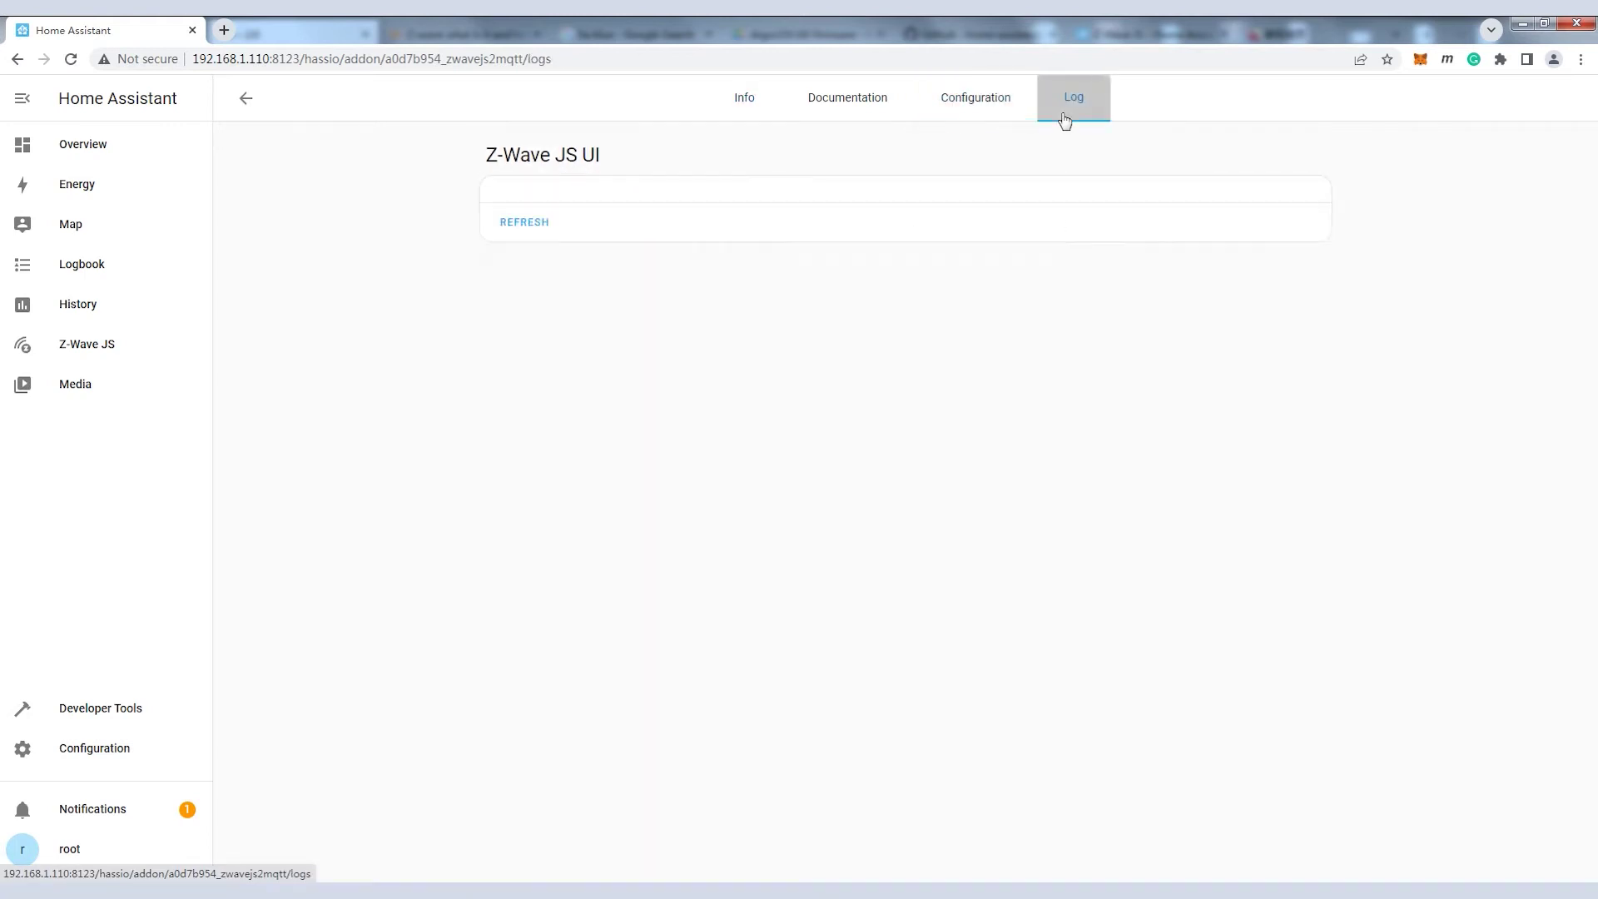
scroll(732, 522, down, 3)
click(81, 346)
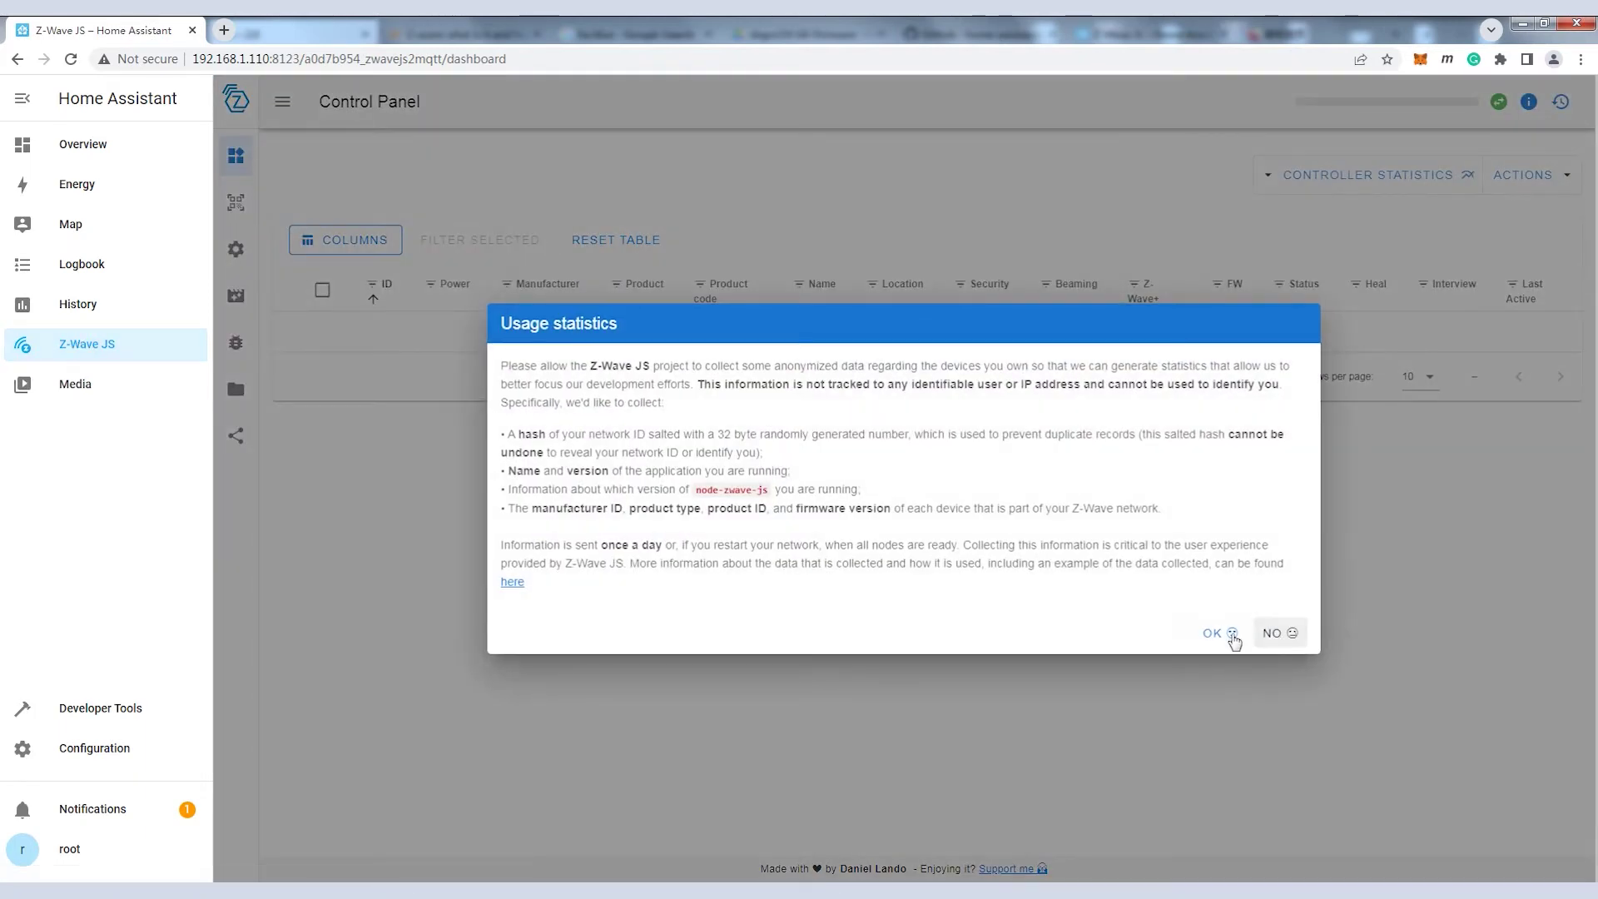
click(1221, 634)
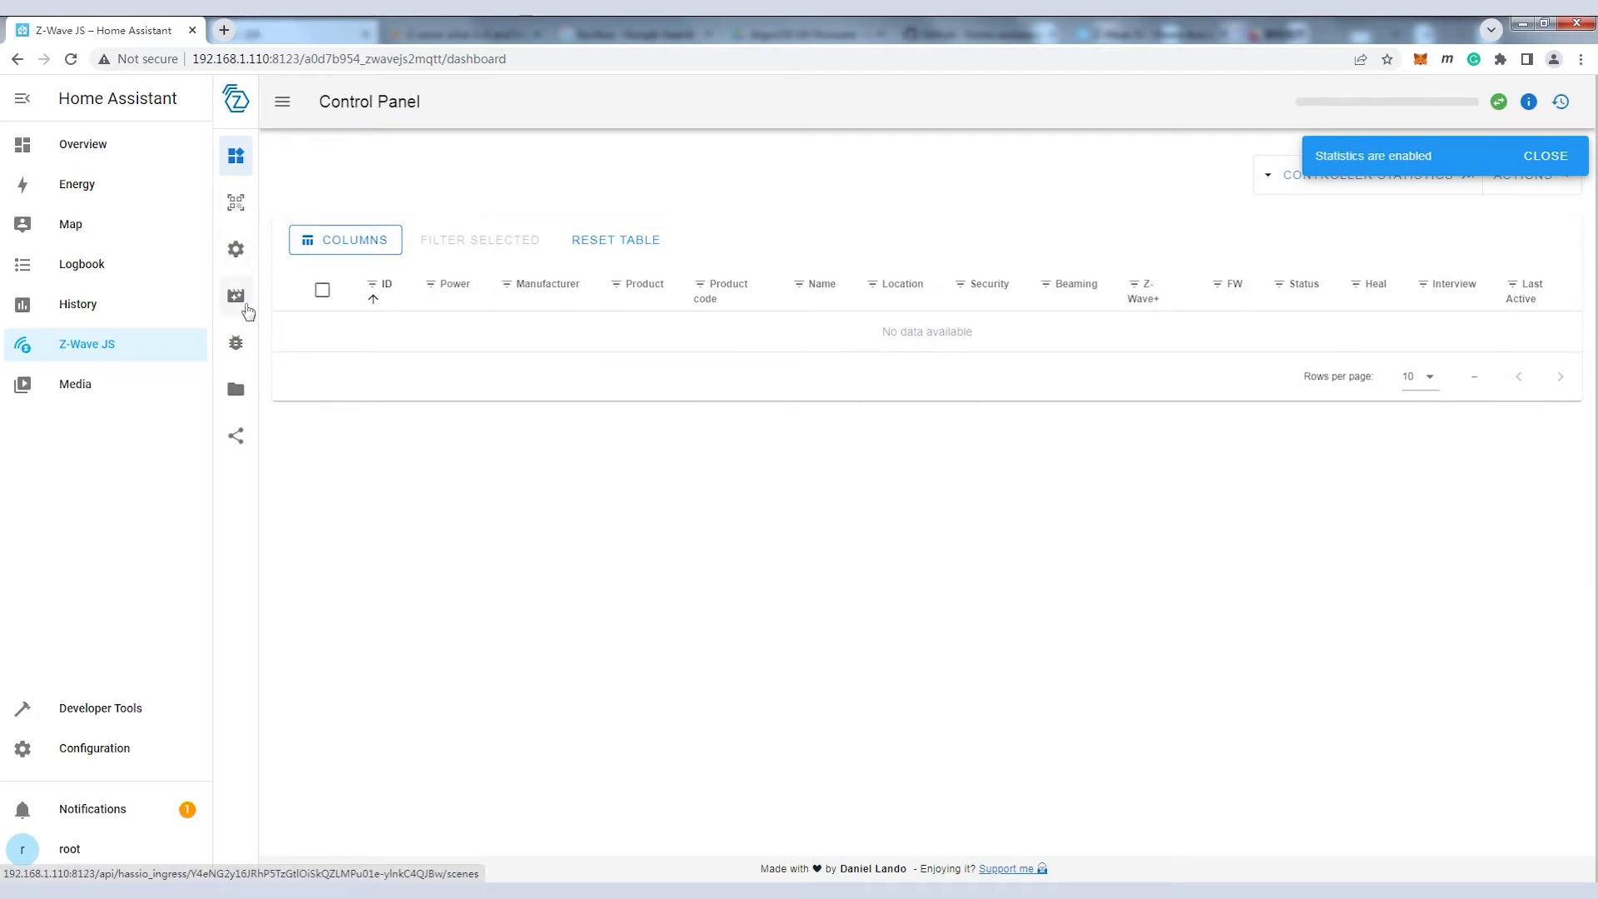
- Set the Z-Wave serial port to /dev/ttyS1 in the Z-Wave JS UI settings
click(240, 252)
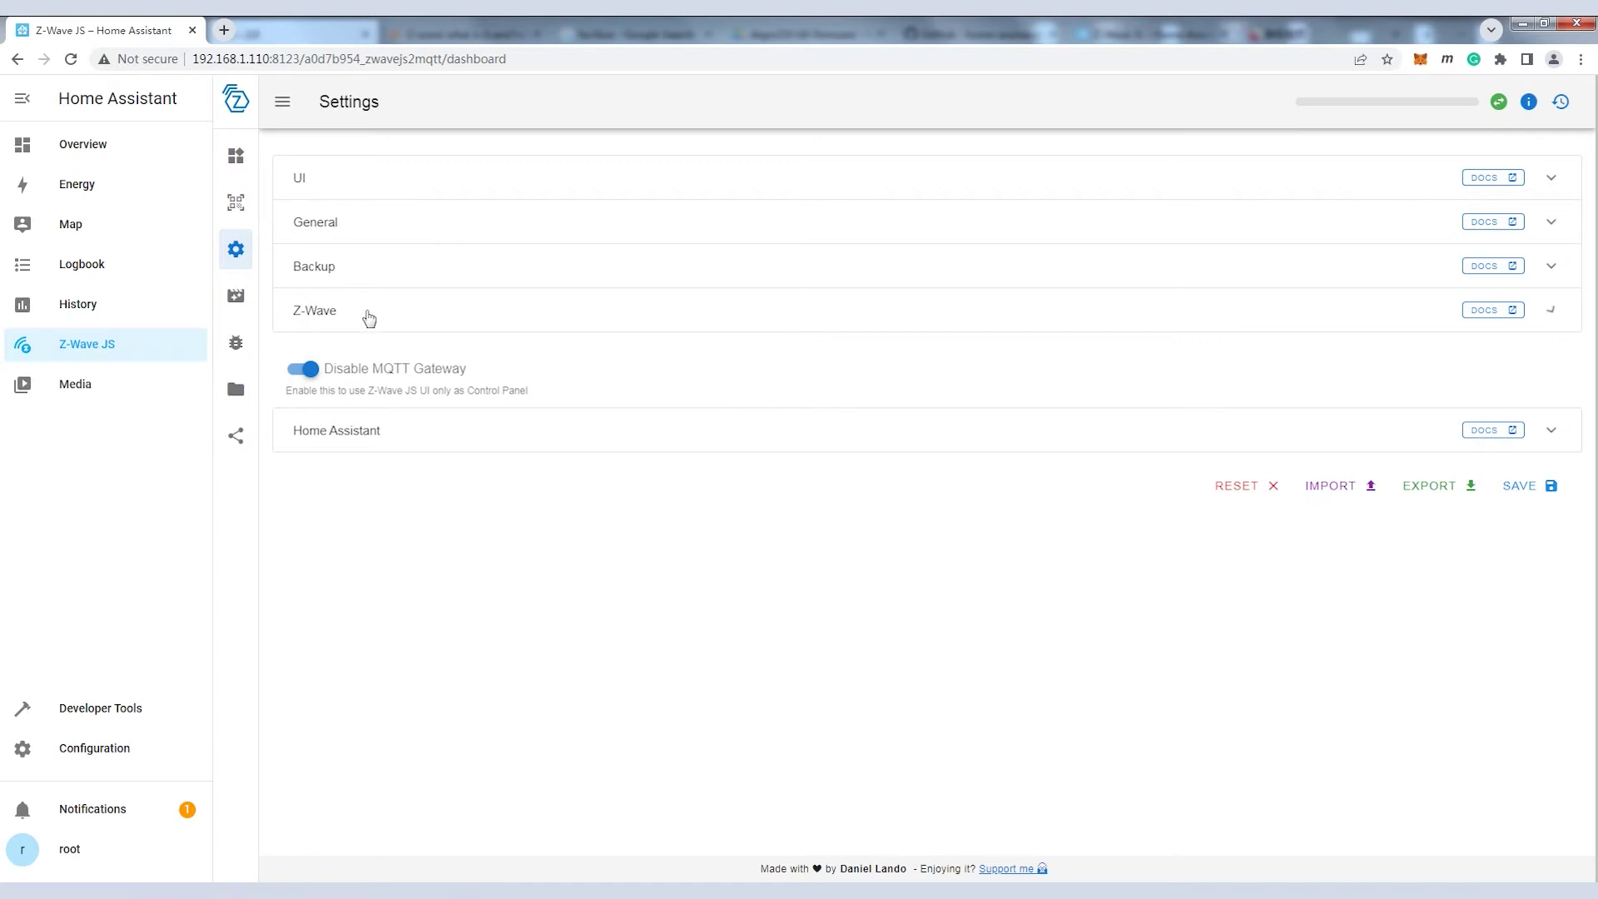
click(366, 316)
click(783, 387)
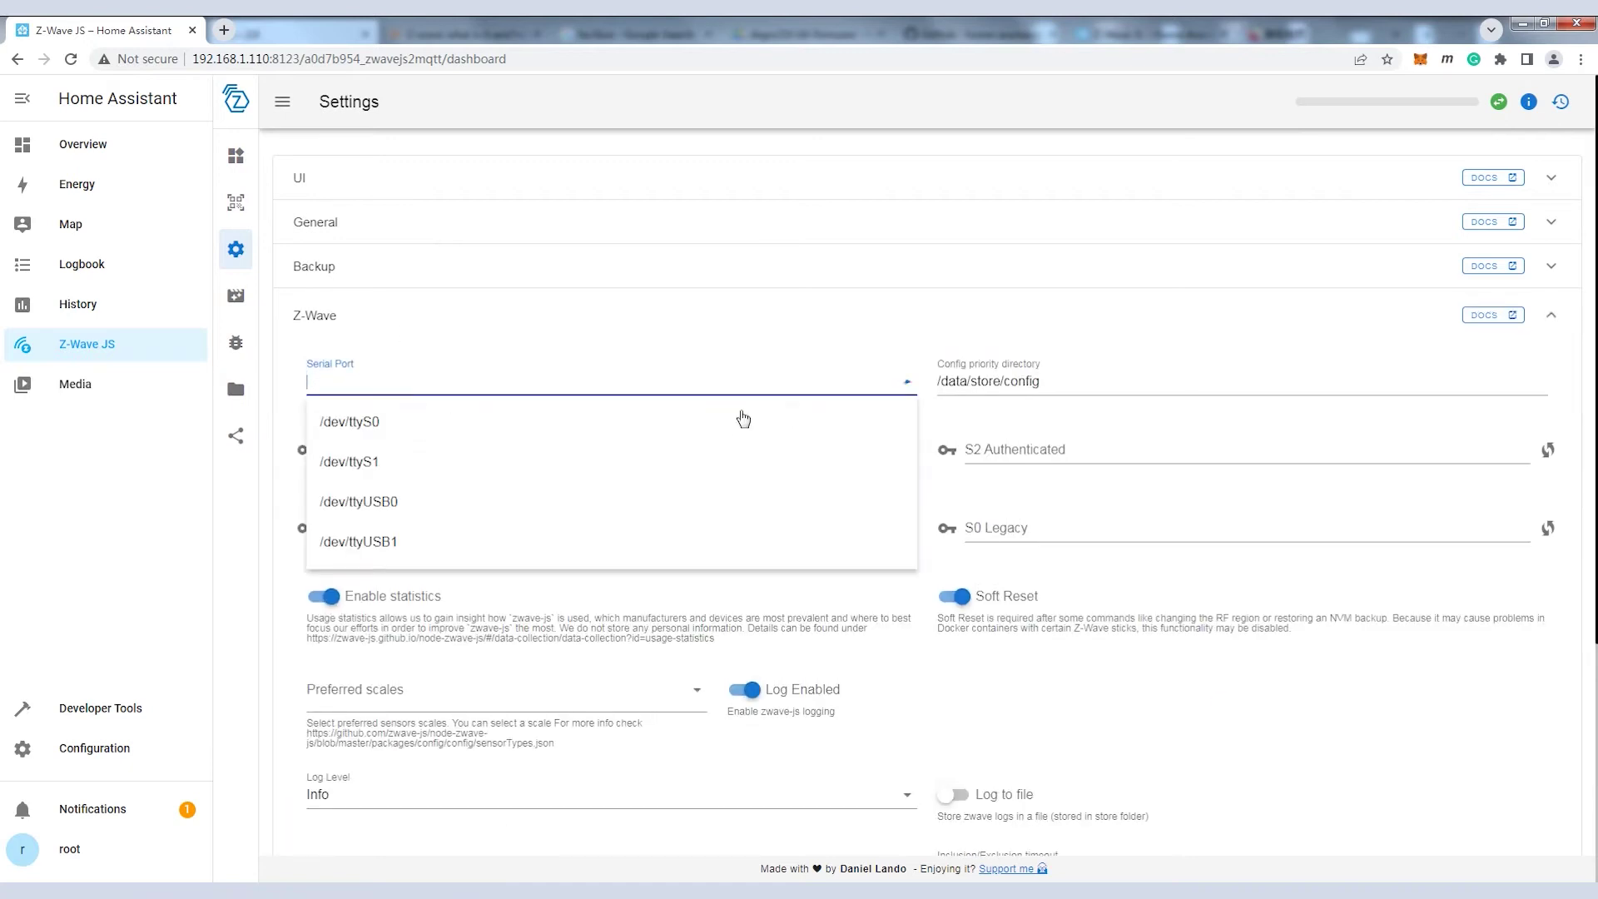
click(574, 466)
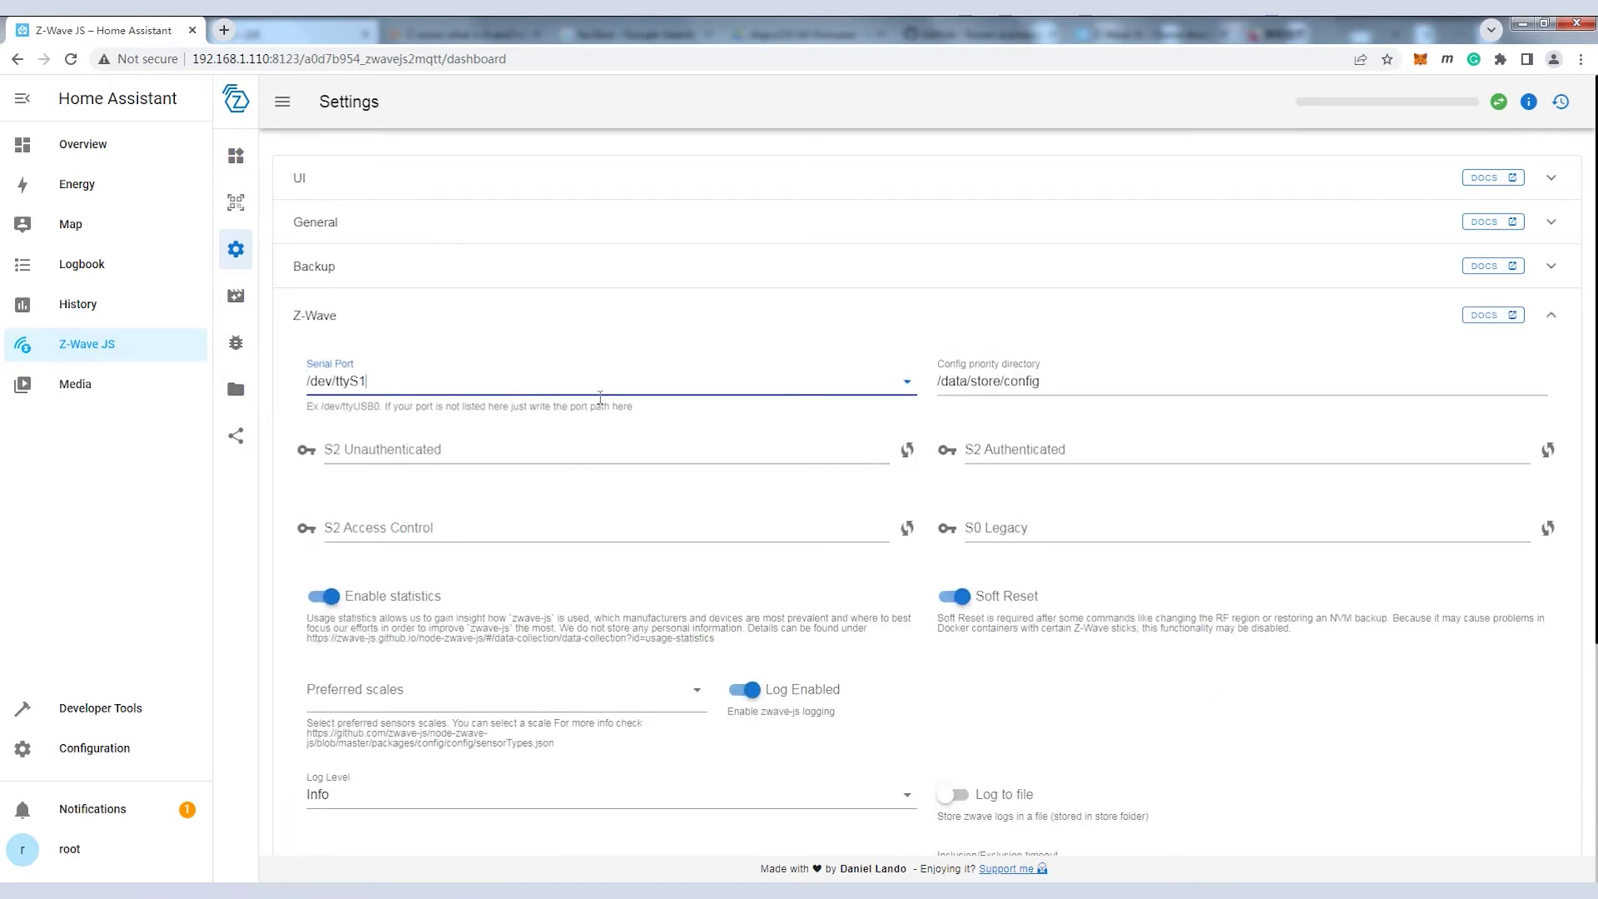
- Generate the S2 Unauthenticated, S2 Access Control, S2 Authenticated and S0 Legacy keys, then save
click(907, 449)
click(907, 528)
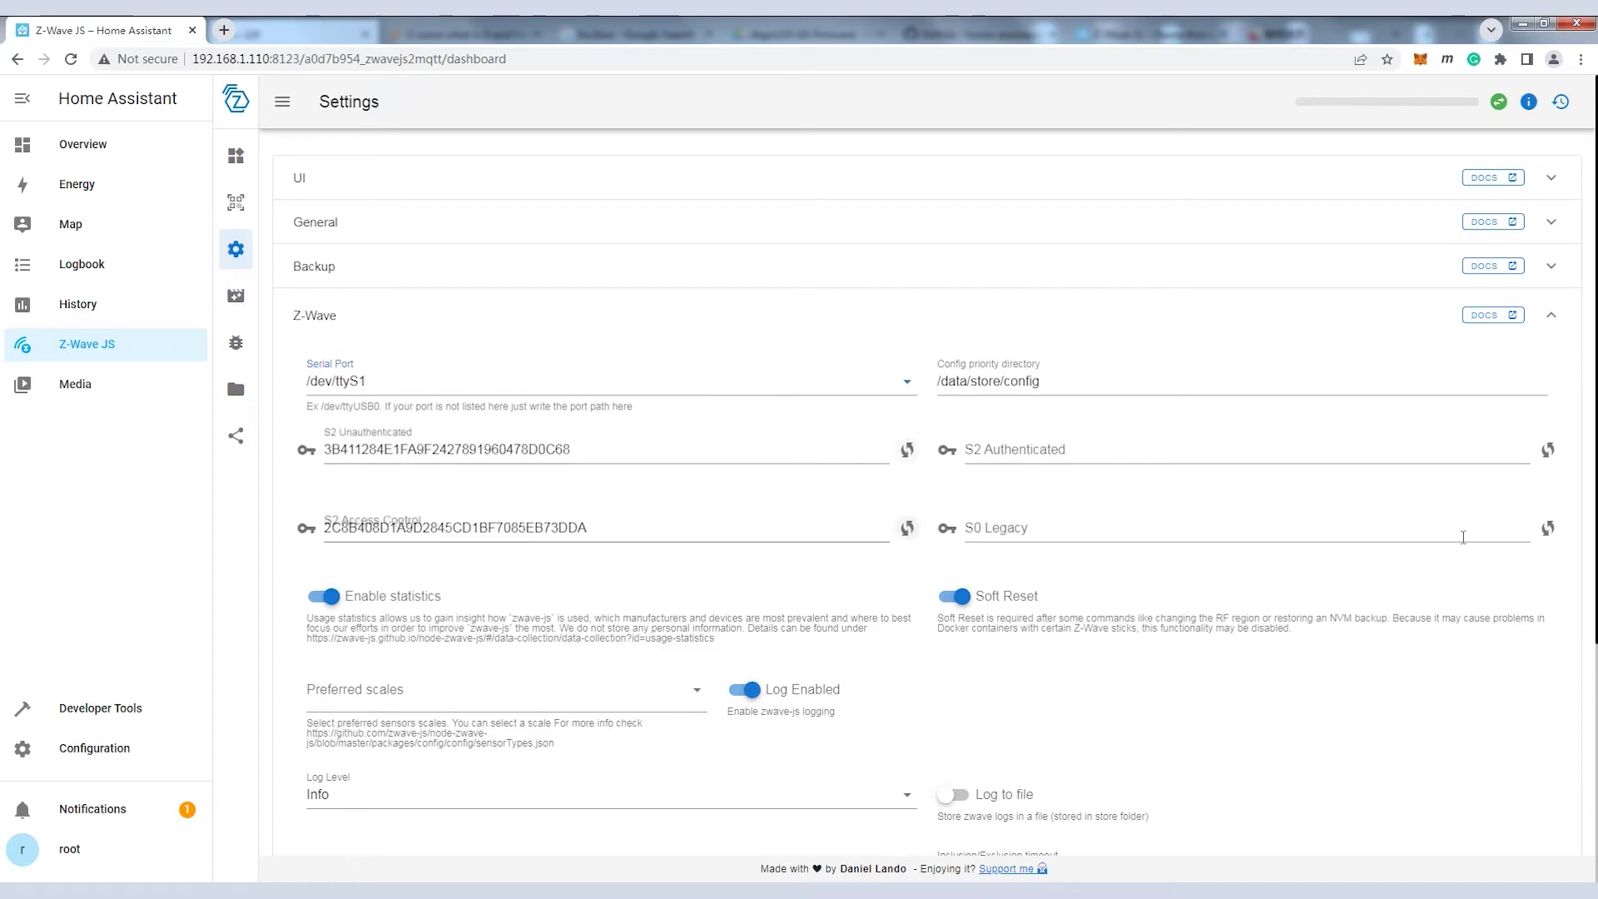
click(1548, 450)
click(1548, 527)
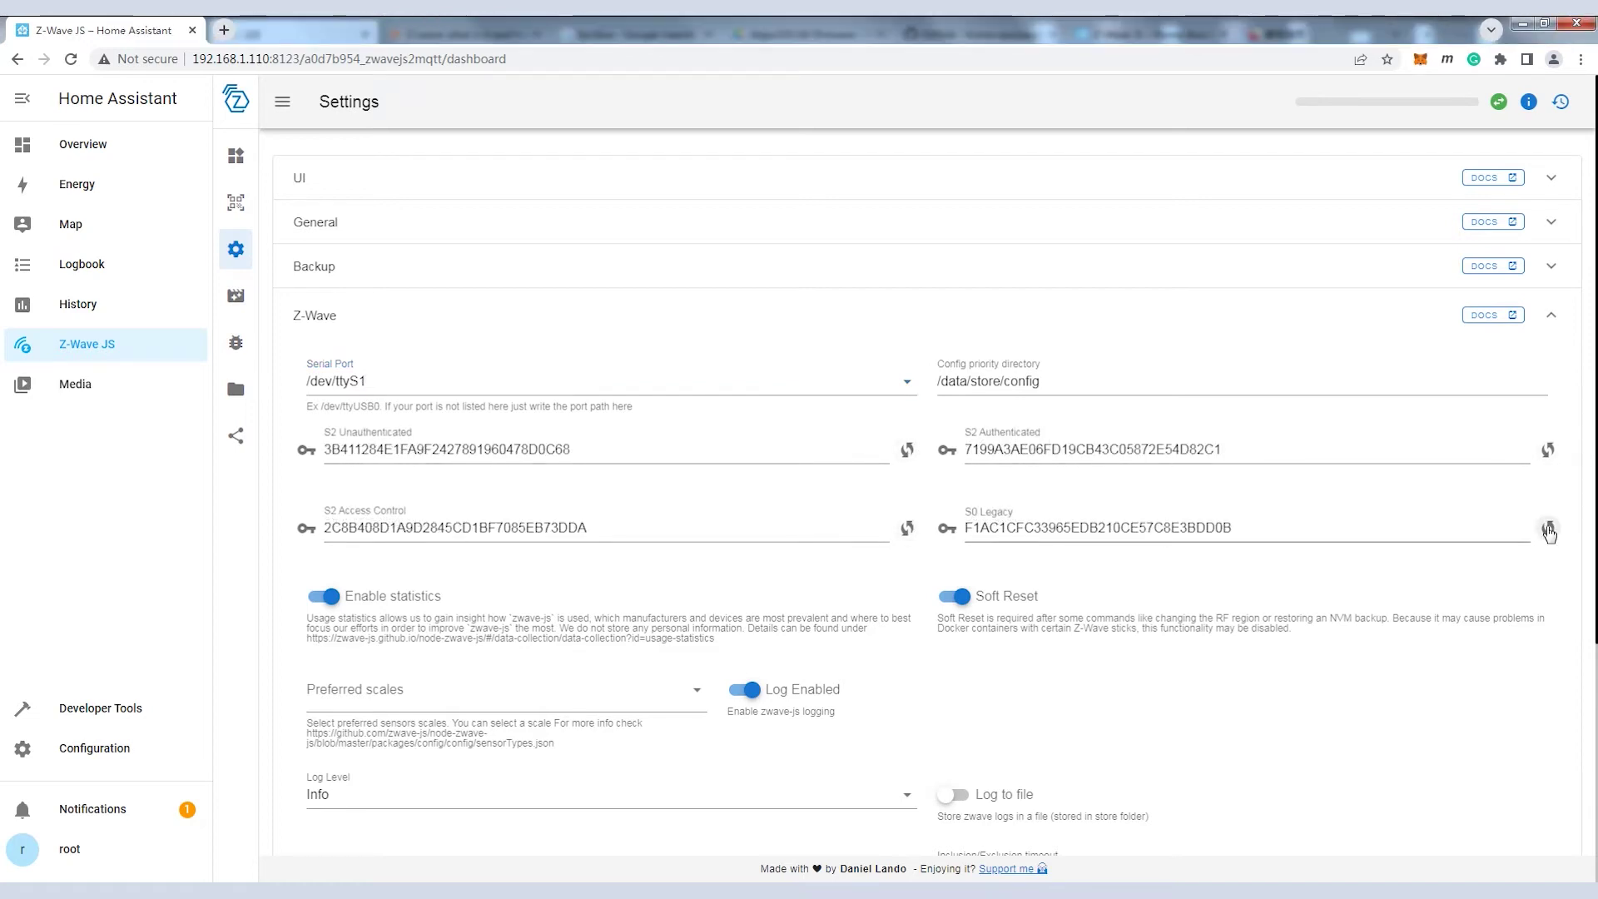
scroll(1550, 535, down, 1)
scroll(1550, 534, down, 3)
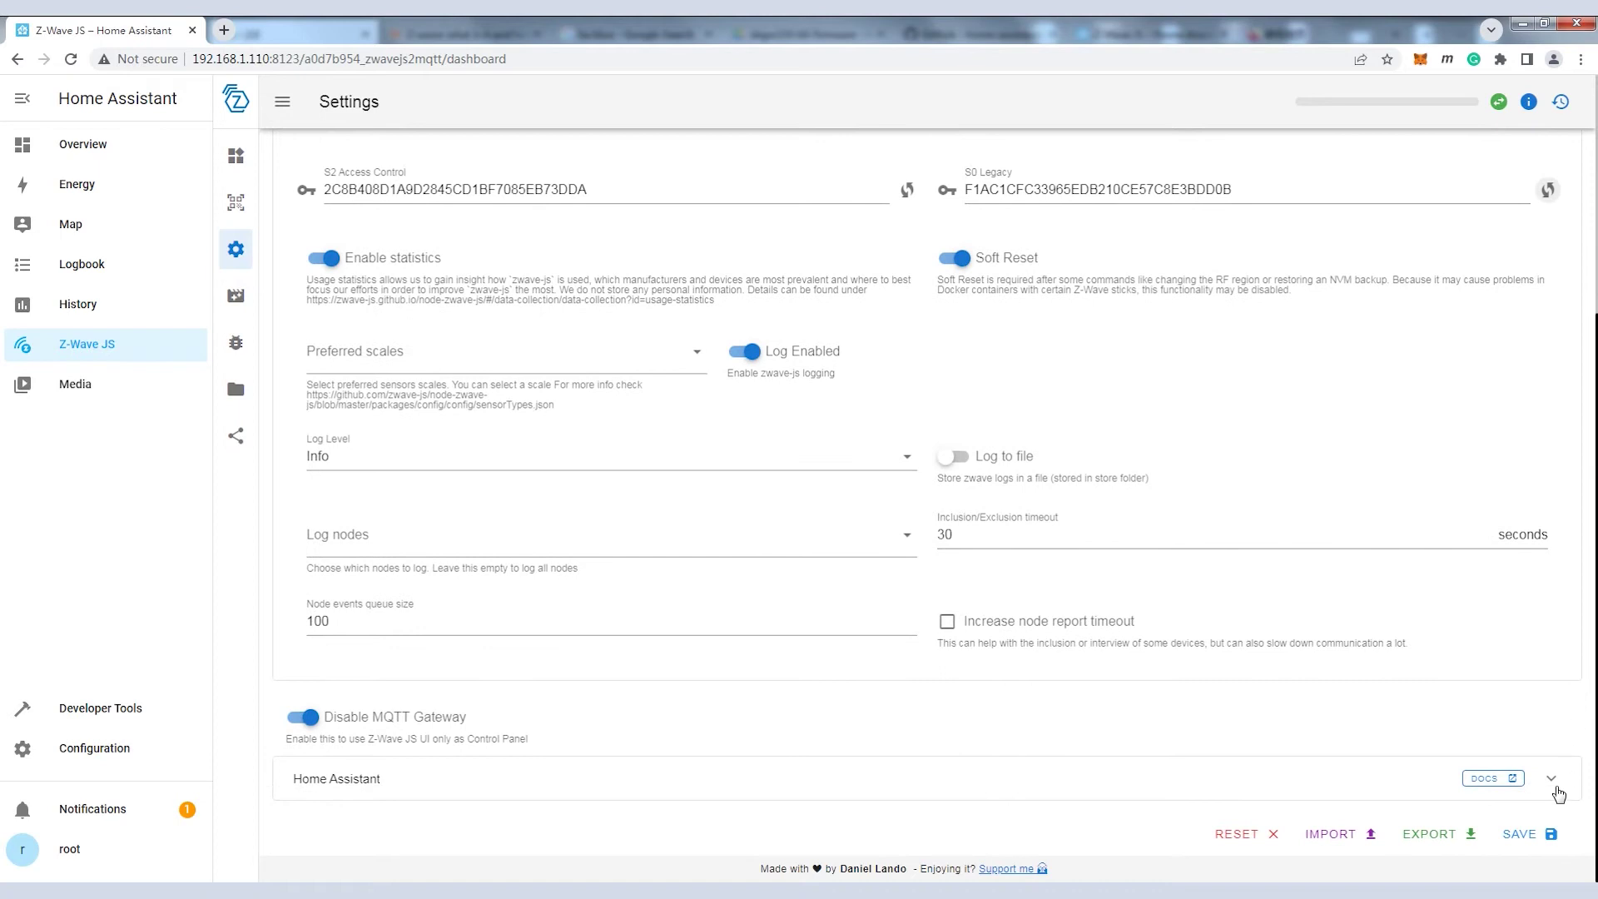
click(1544, 847)
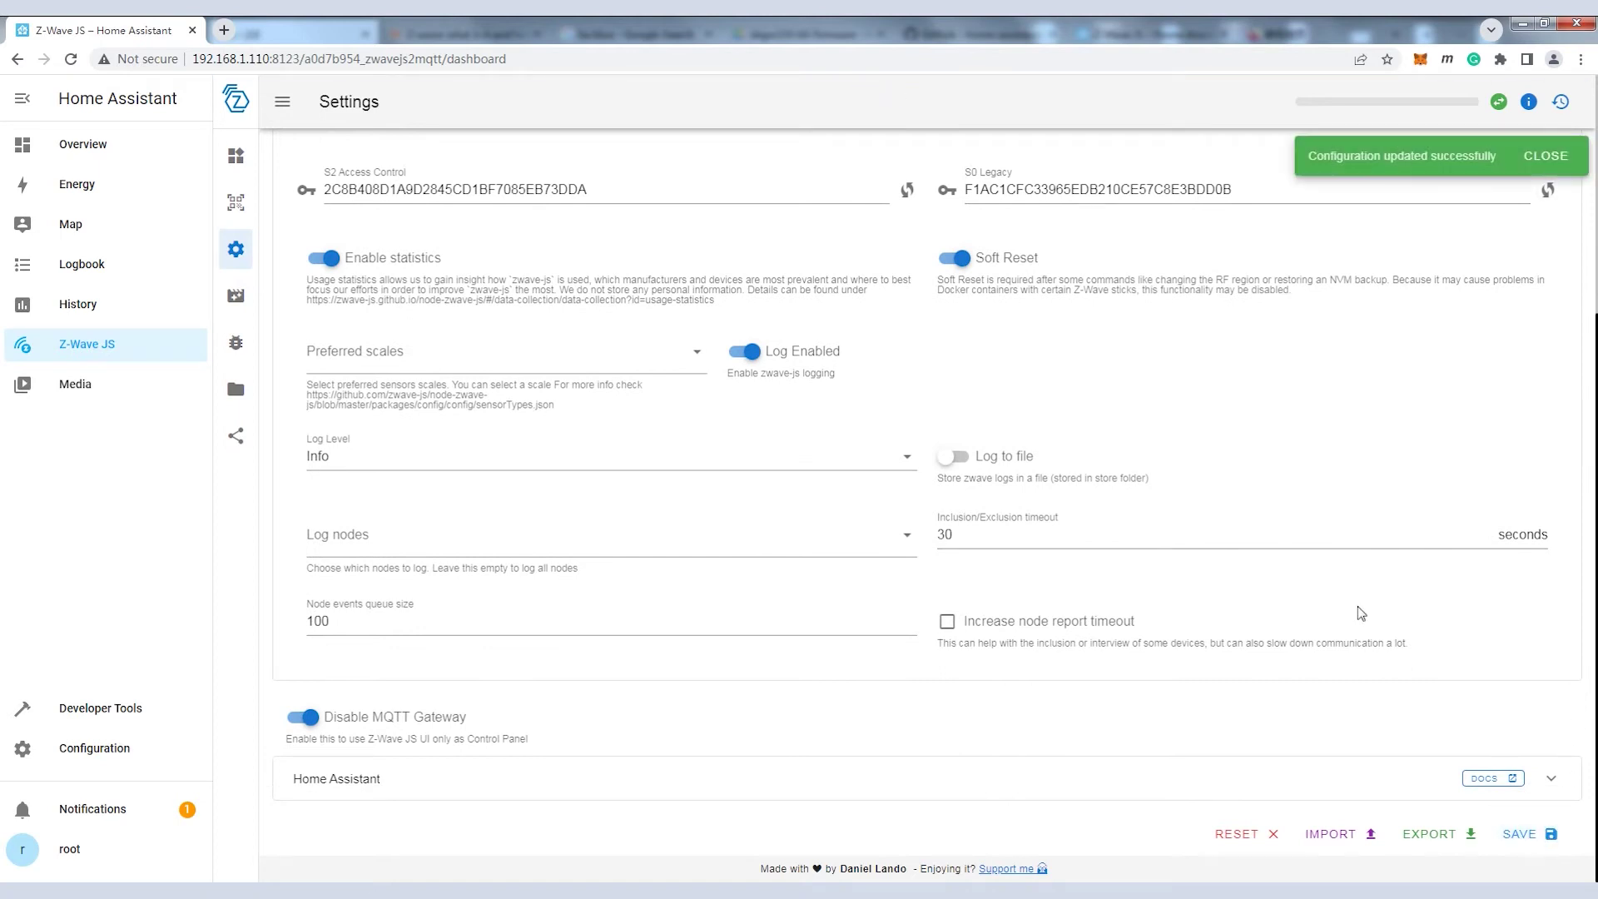
- Expand the General and UI settings sections, then return to the Control Panel
scroll(1360, 612, up, 4)
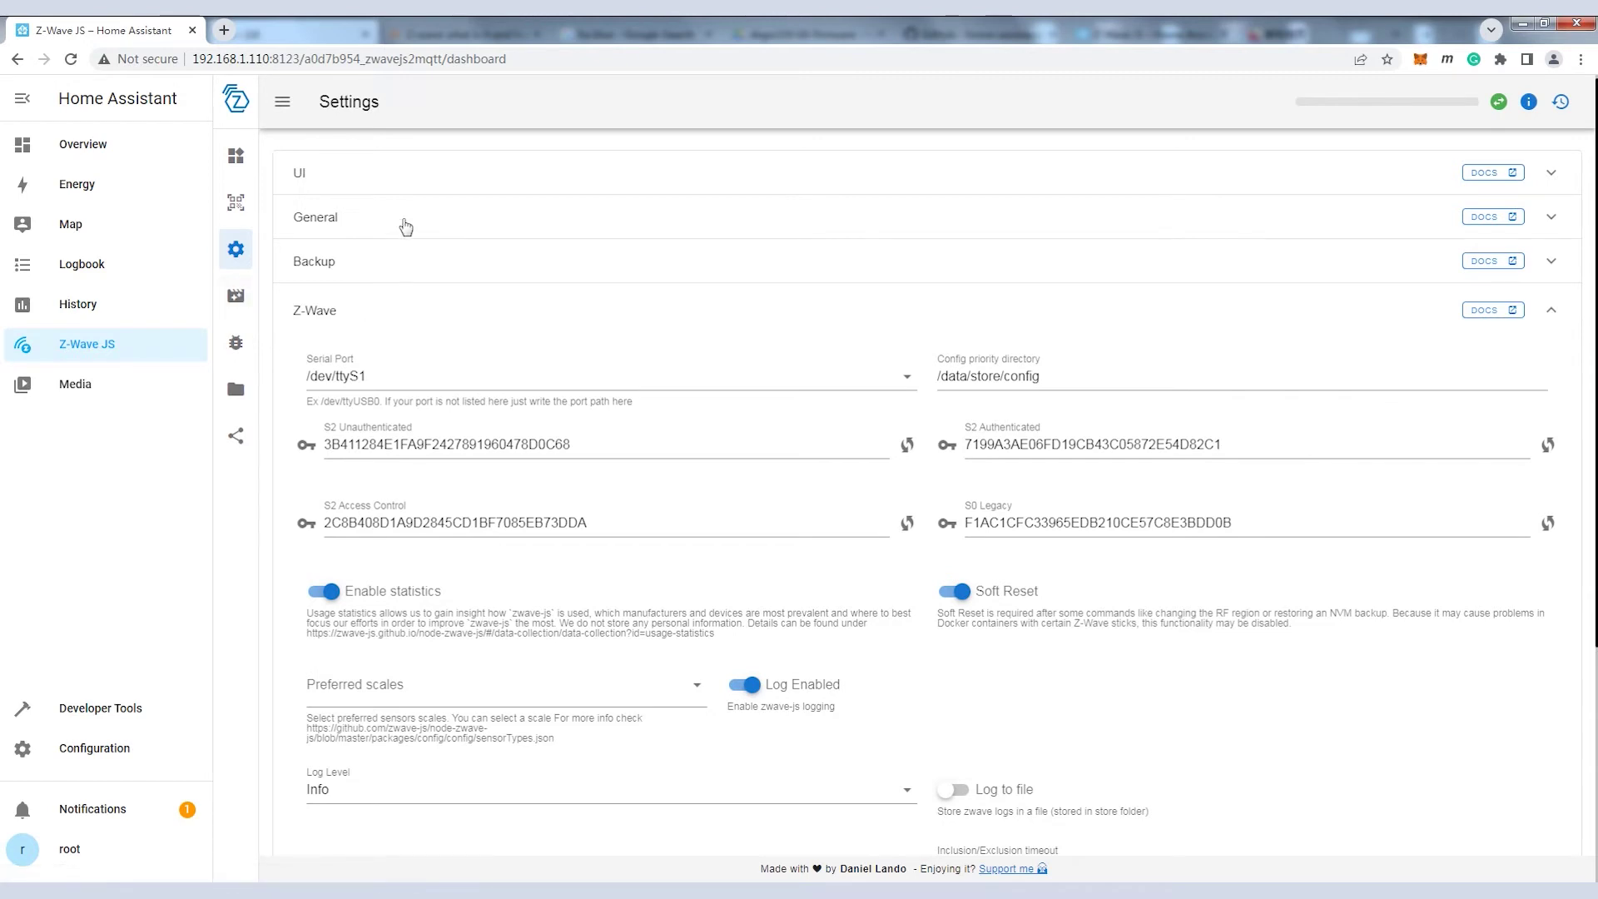
click(405, 226)
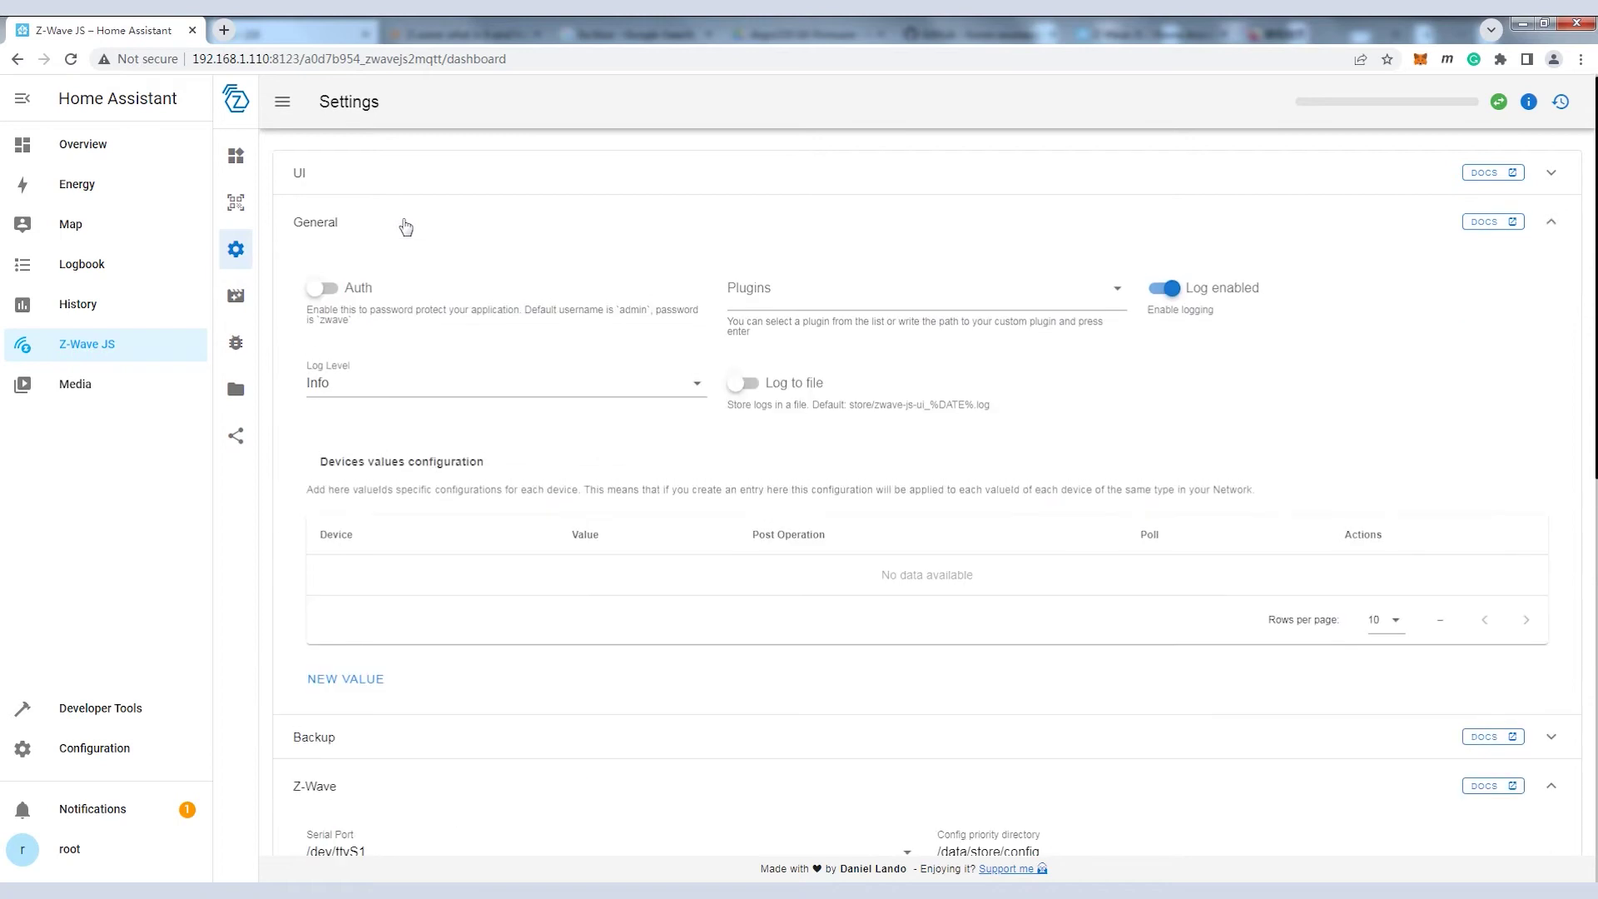
click(413, 192)
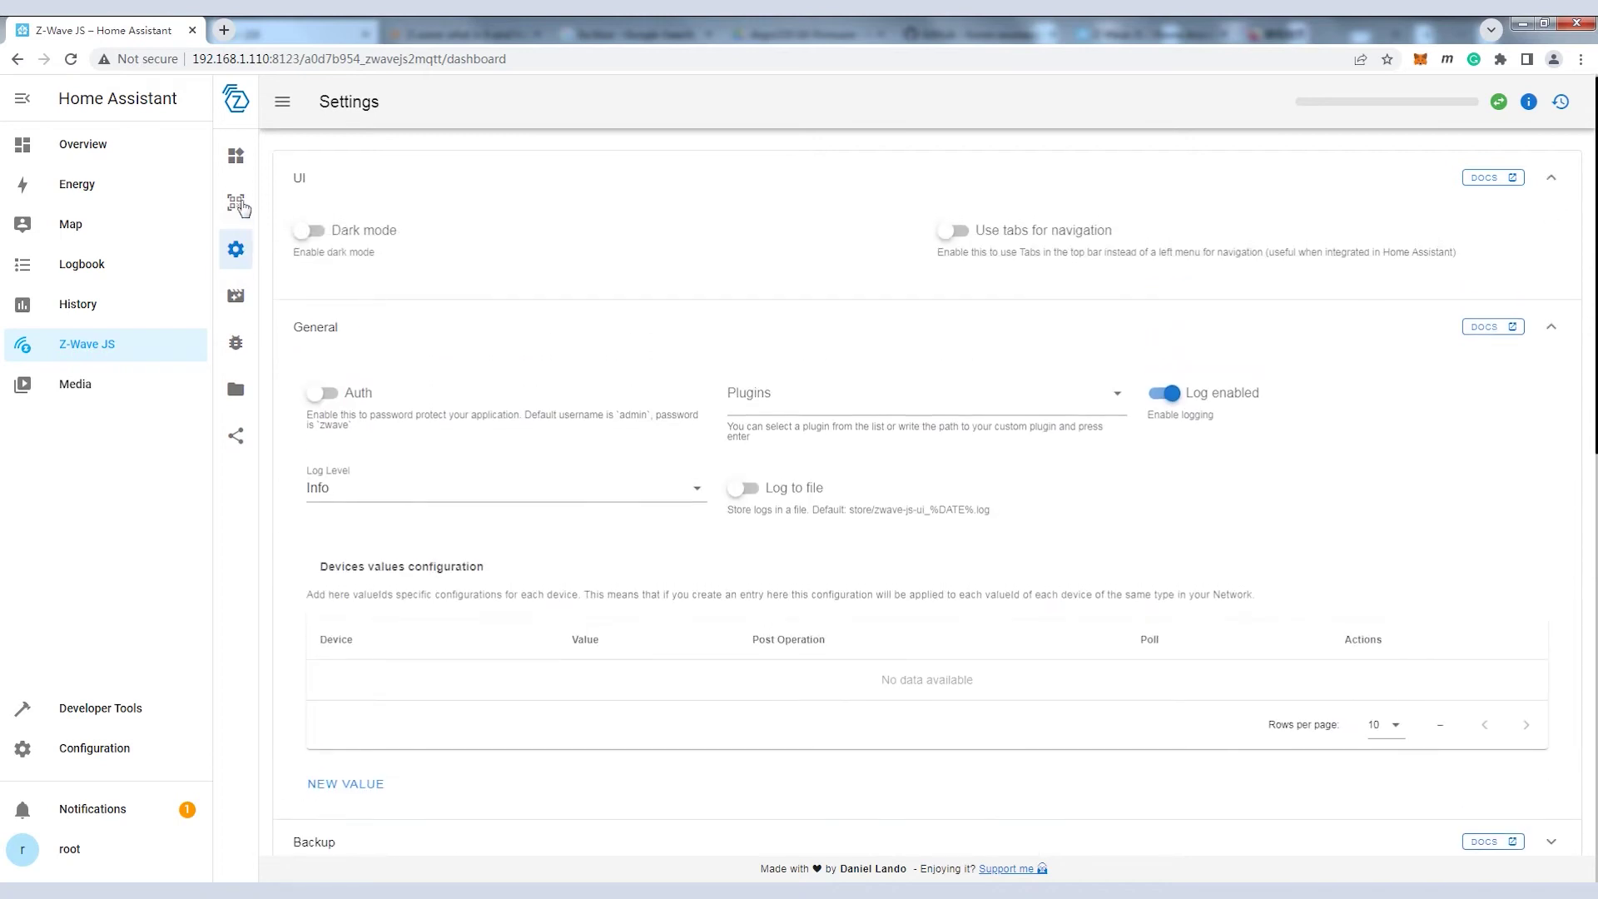
click(238, 164)
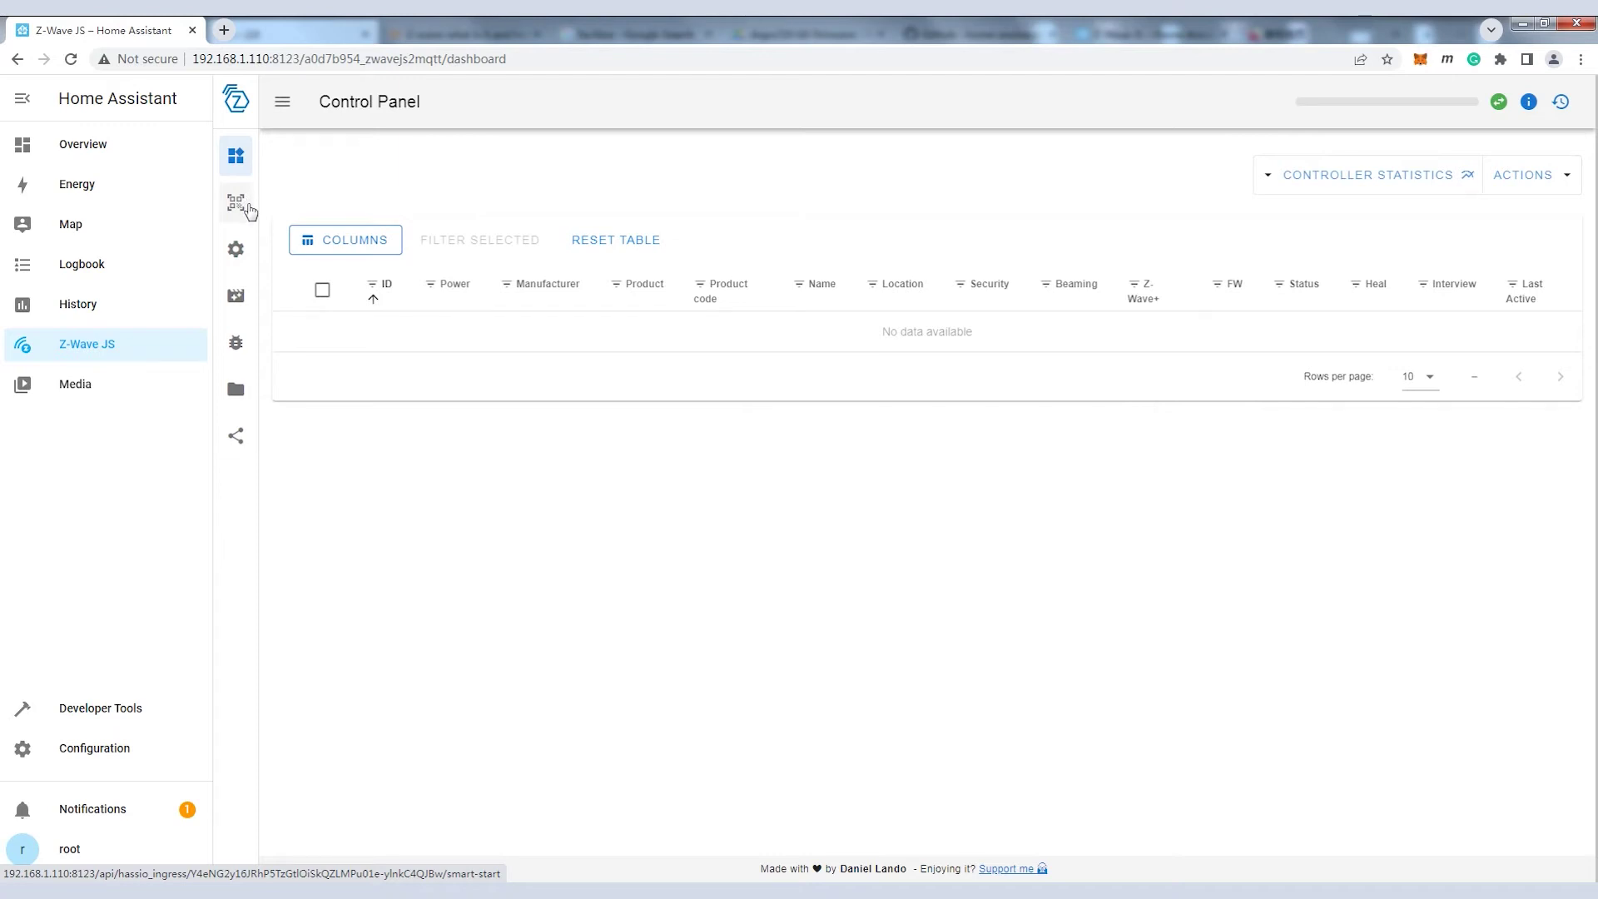
- Visit Smart Start, return to the Control Panel, and expand the ZST10-700 controller row
click(248, 208)
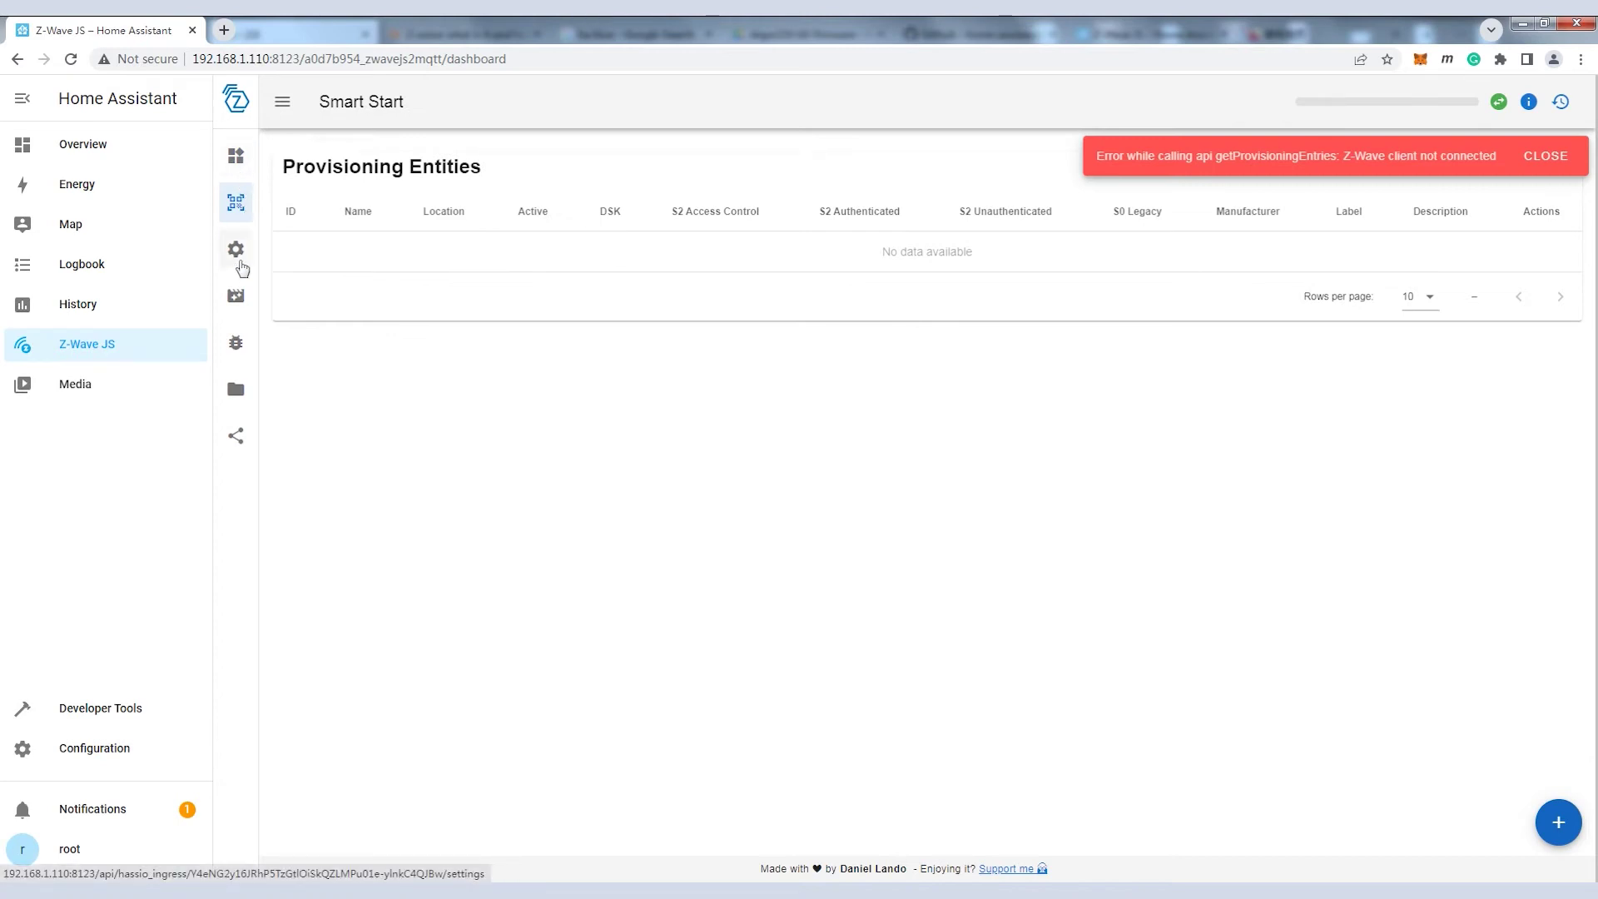
click(238, 165)
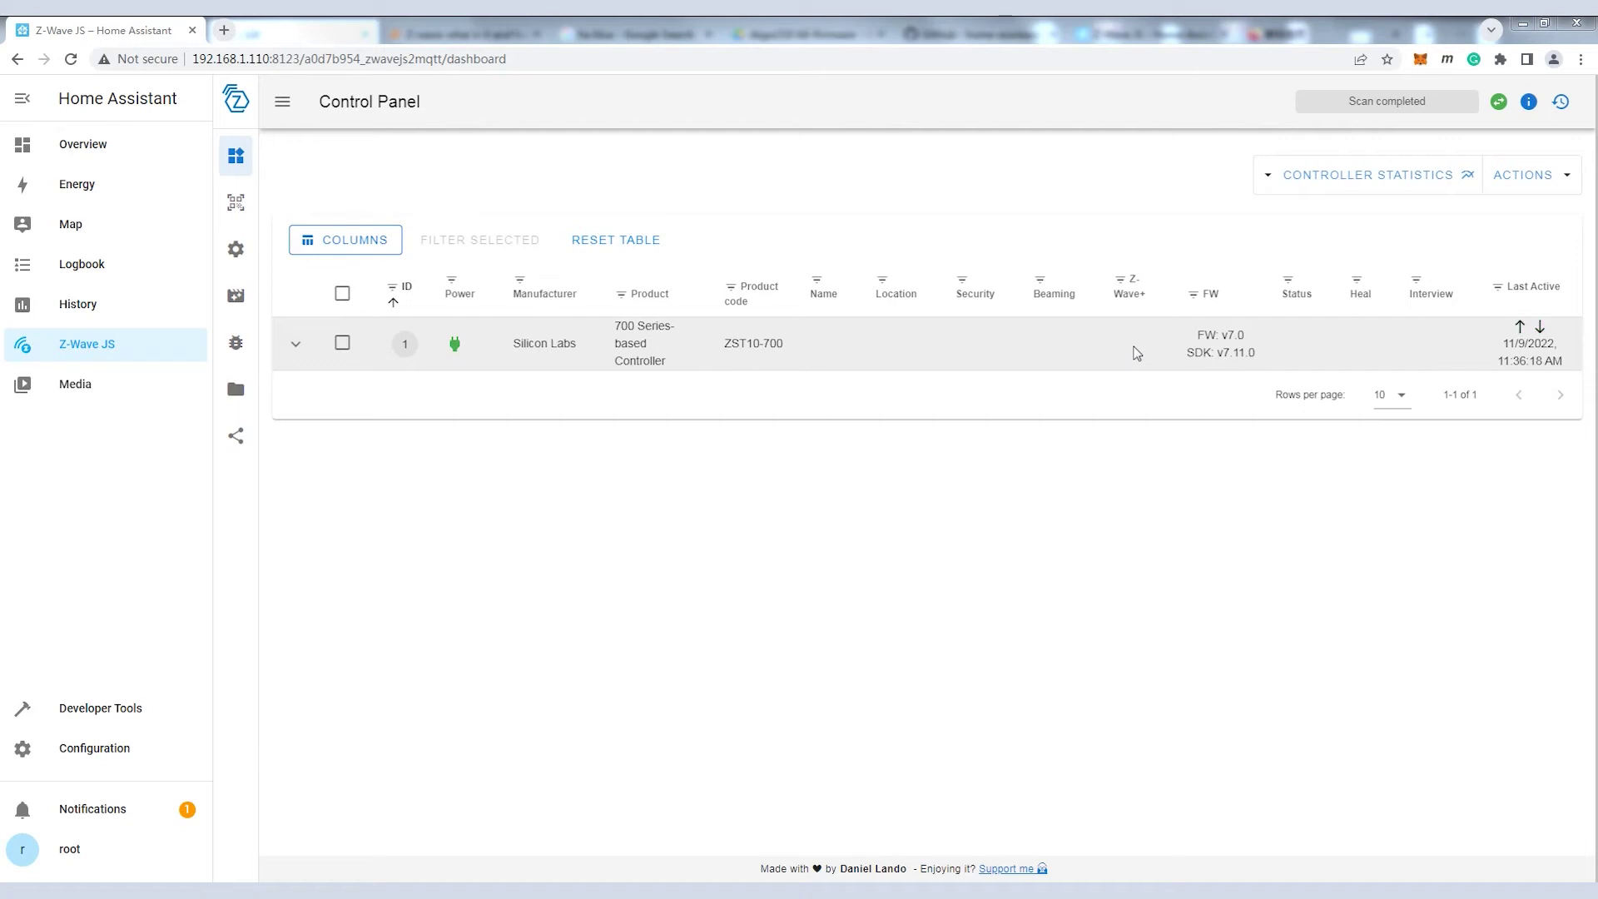
click(1137, 352)
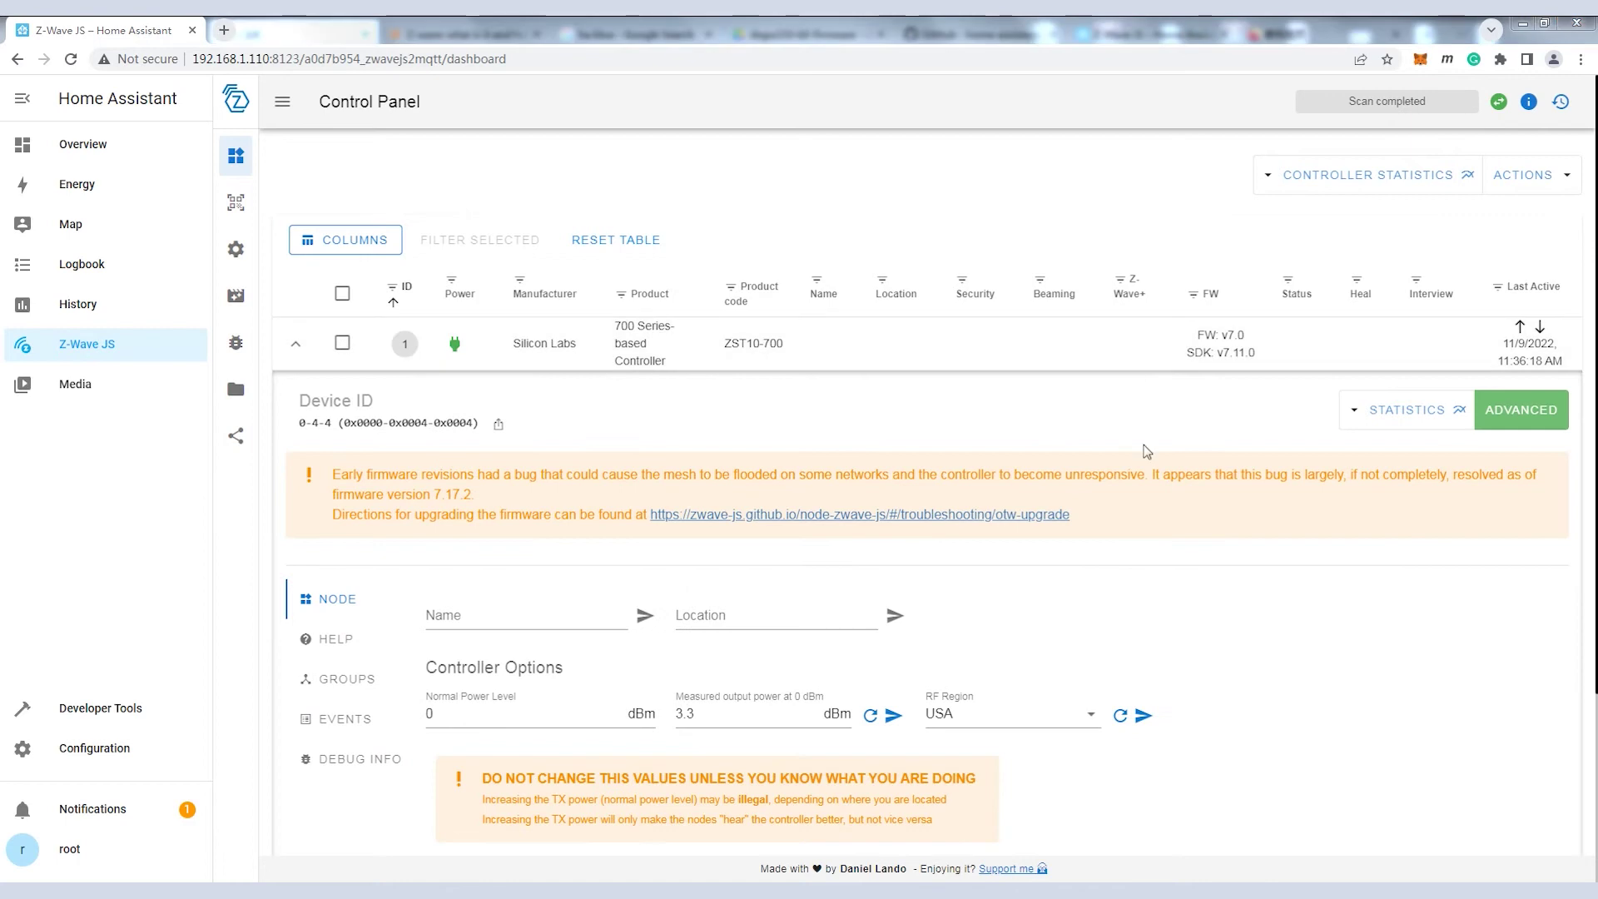
click(935, 721)
click(941, 724)
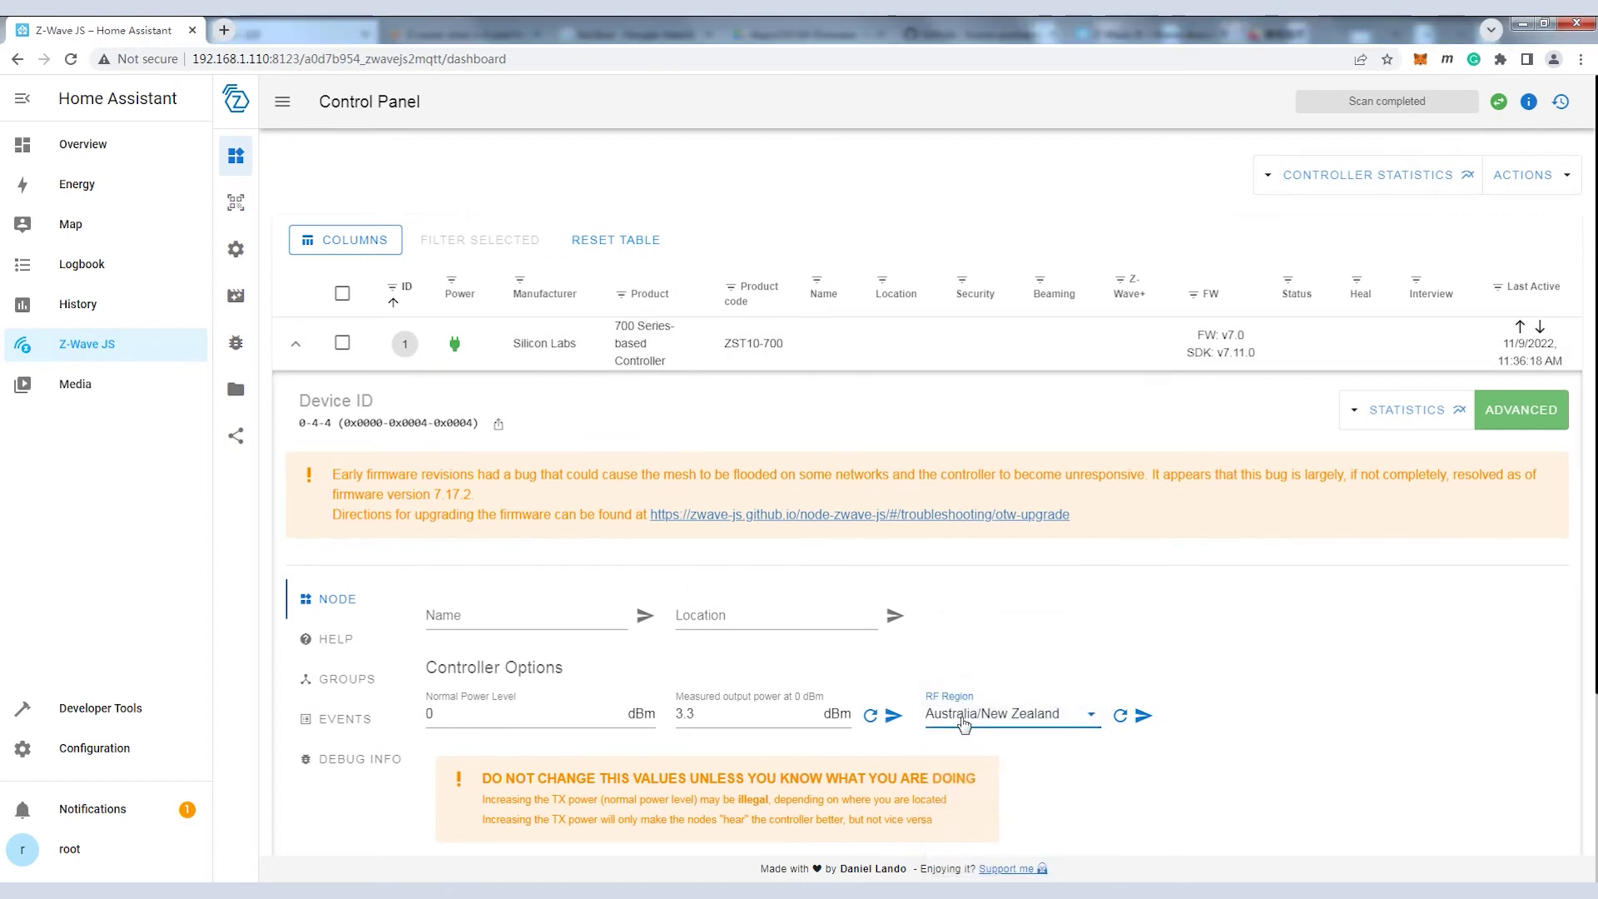
click(941, 721)
click(978, 679)
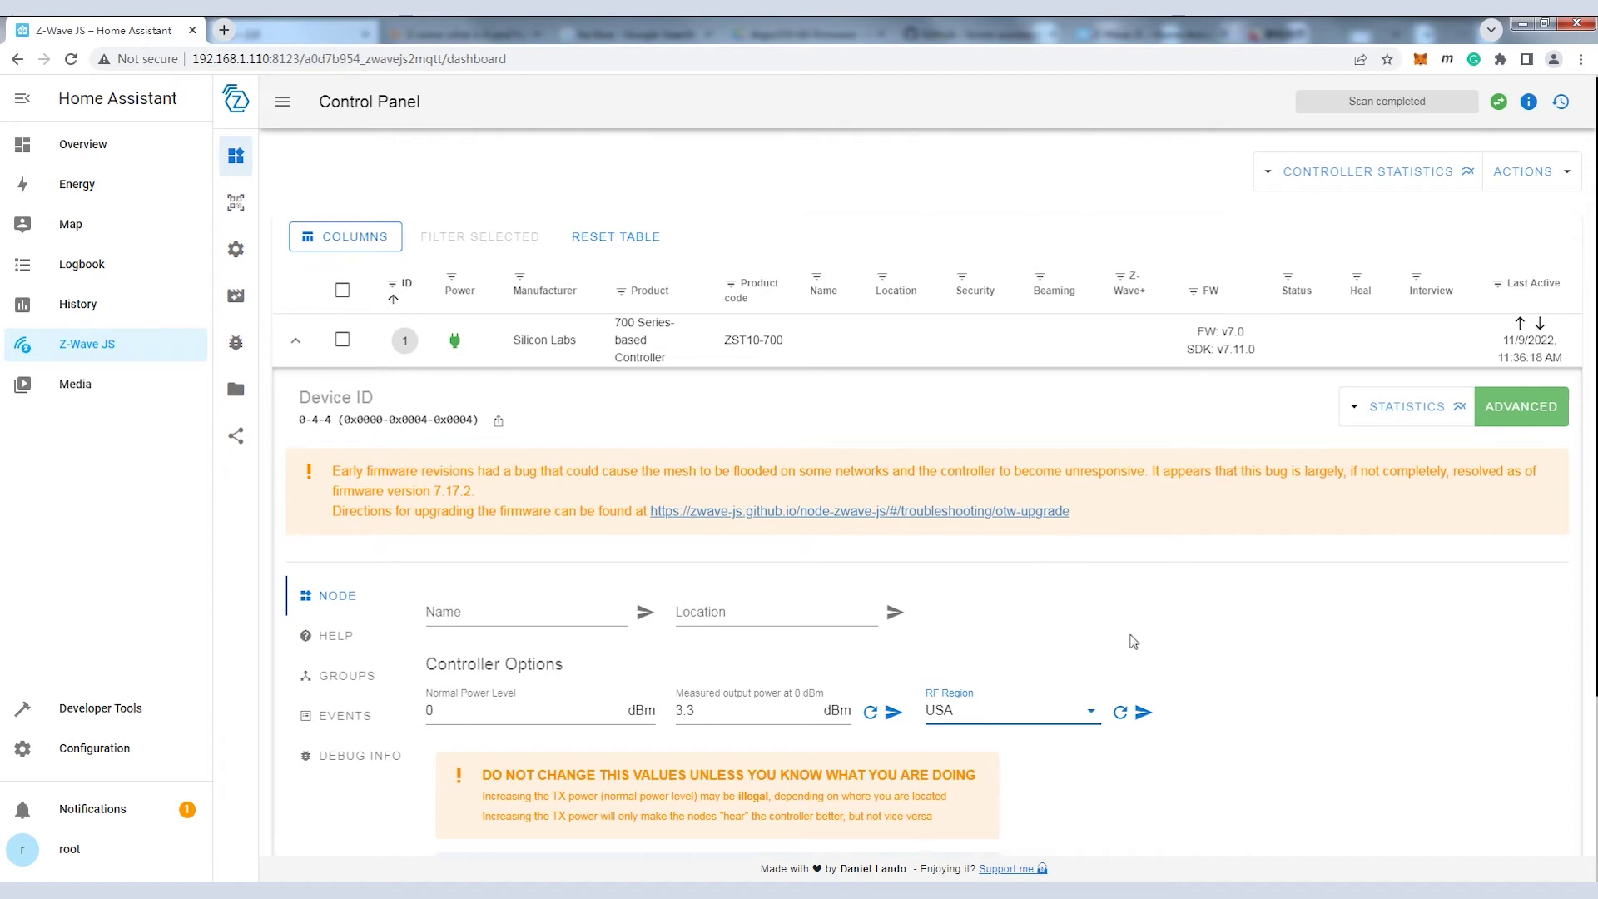
scroll(1103, 625, down, 2)
scroll(989, 456, down, 1)
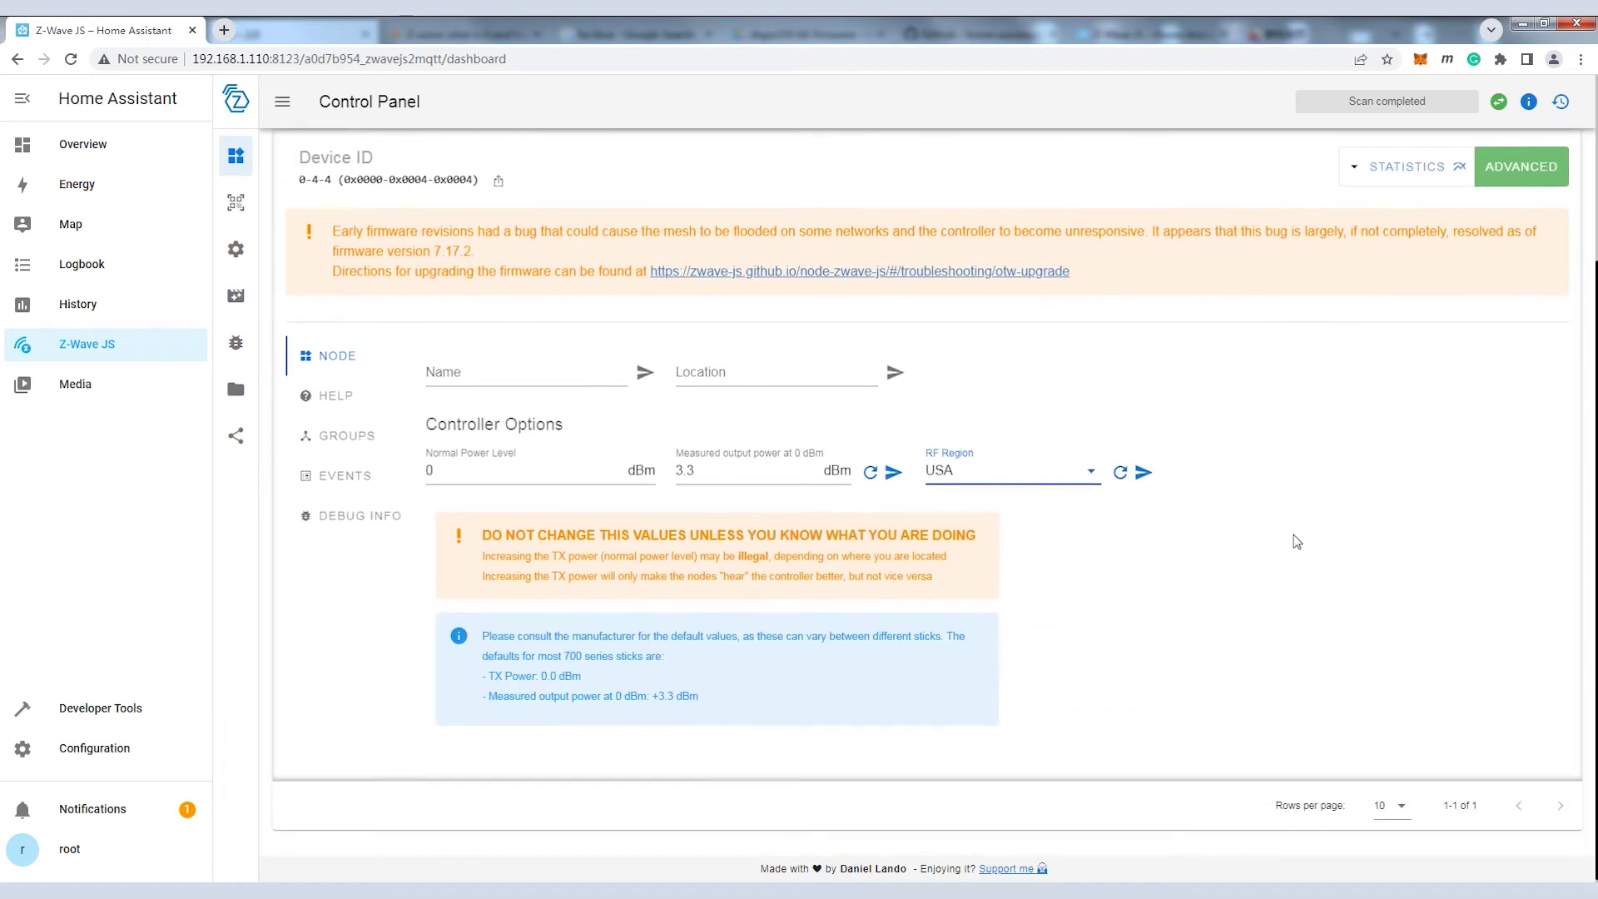
scroll(1415, 491, up, 3)
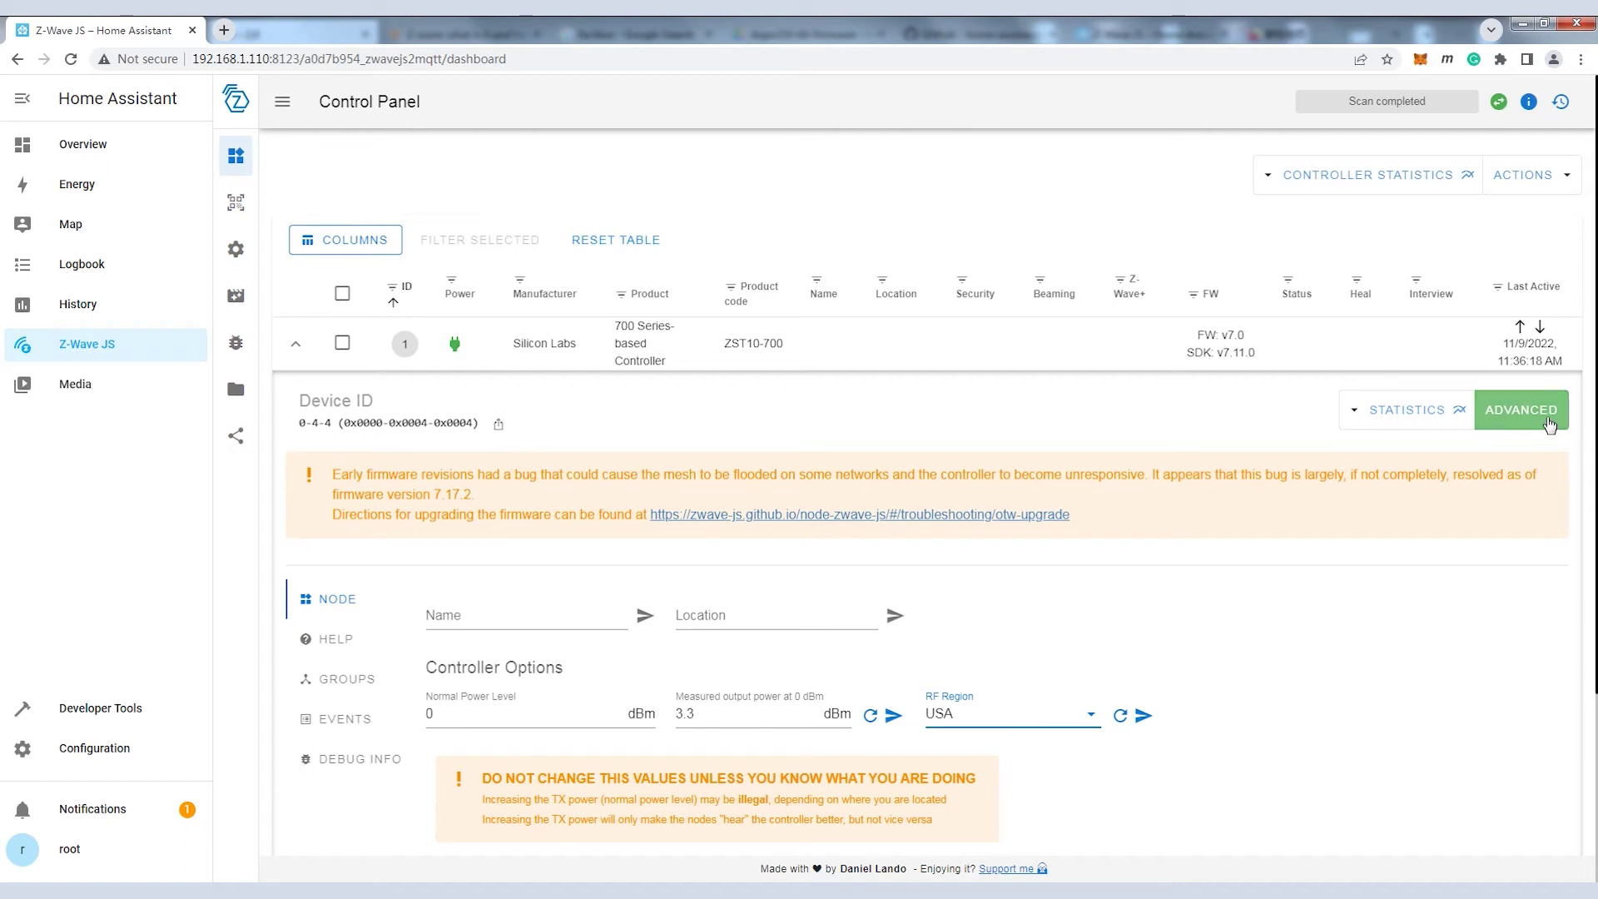
scroll(1550, 425, down, 1)
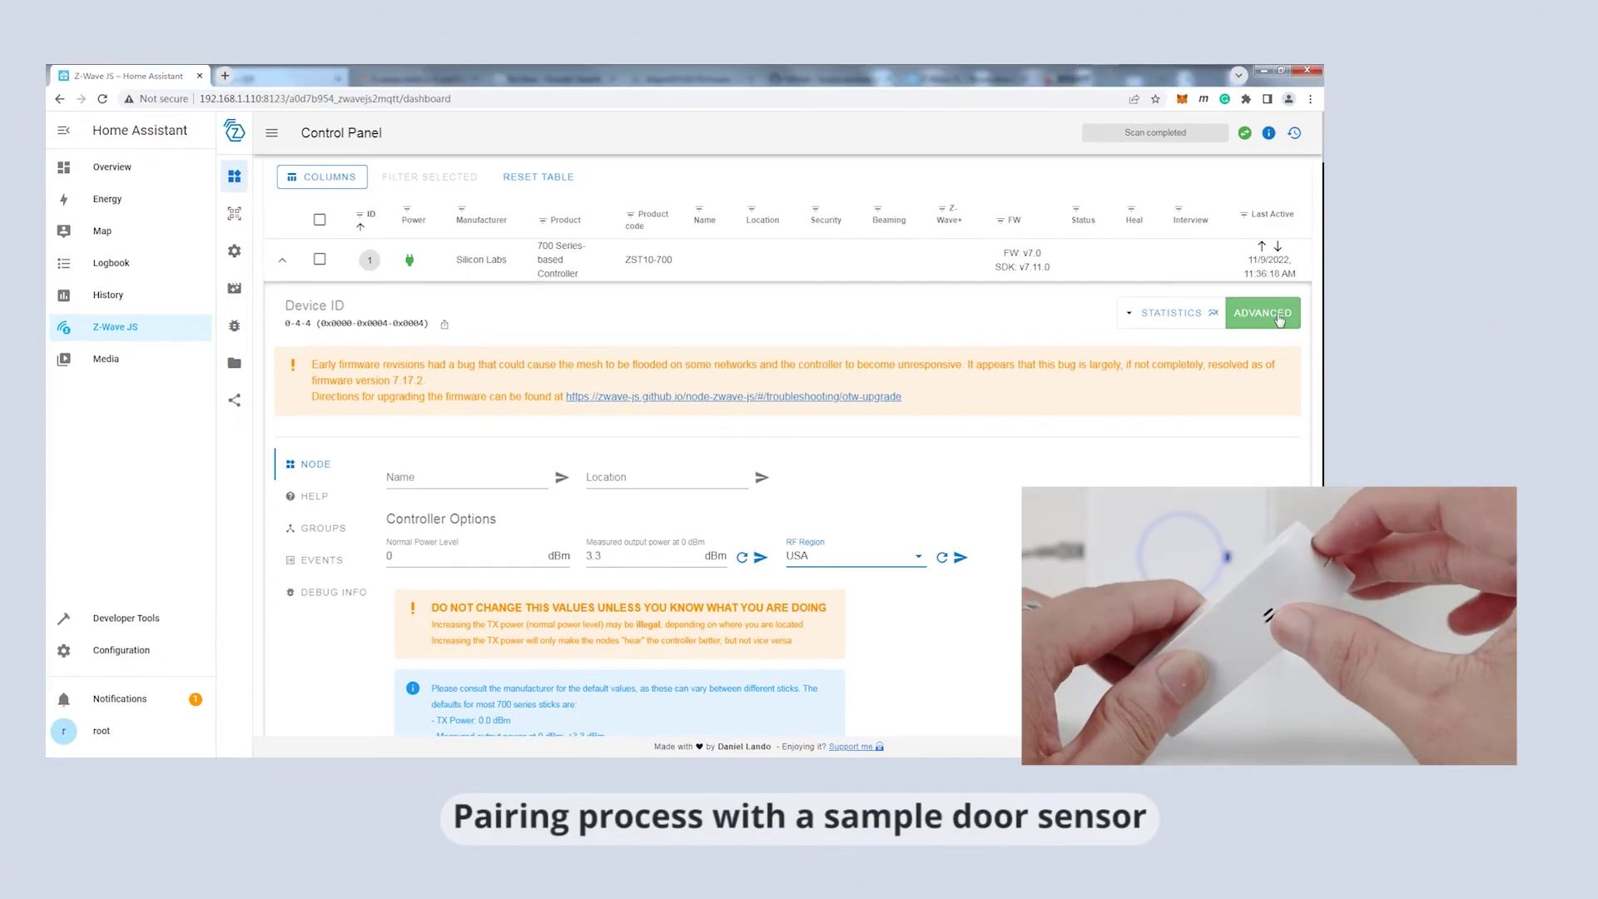
- Open the Nodes Manager from the network actions to add a device
click(1483, 326)
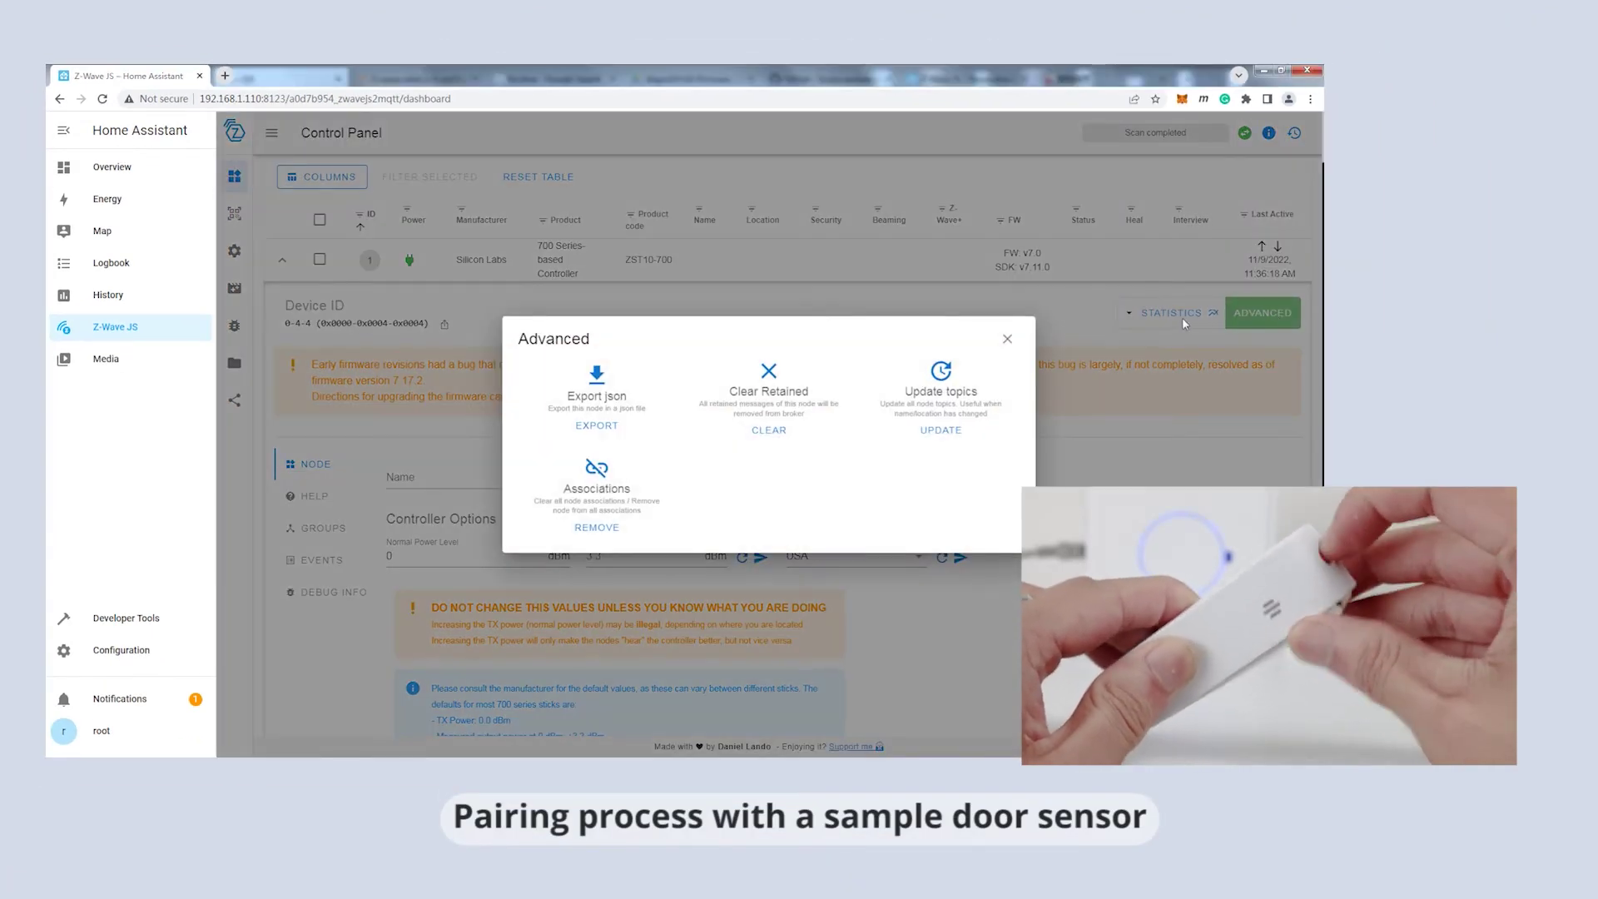
click(1008, 340)
scroll(1010, 344, up, 1)
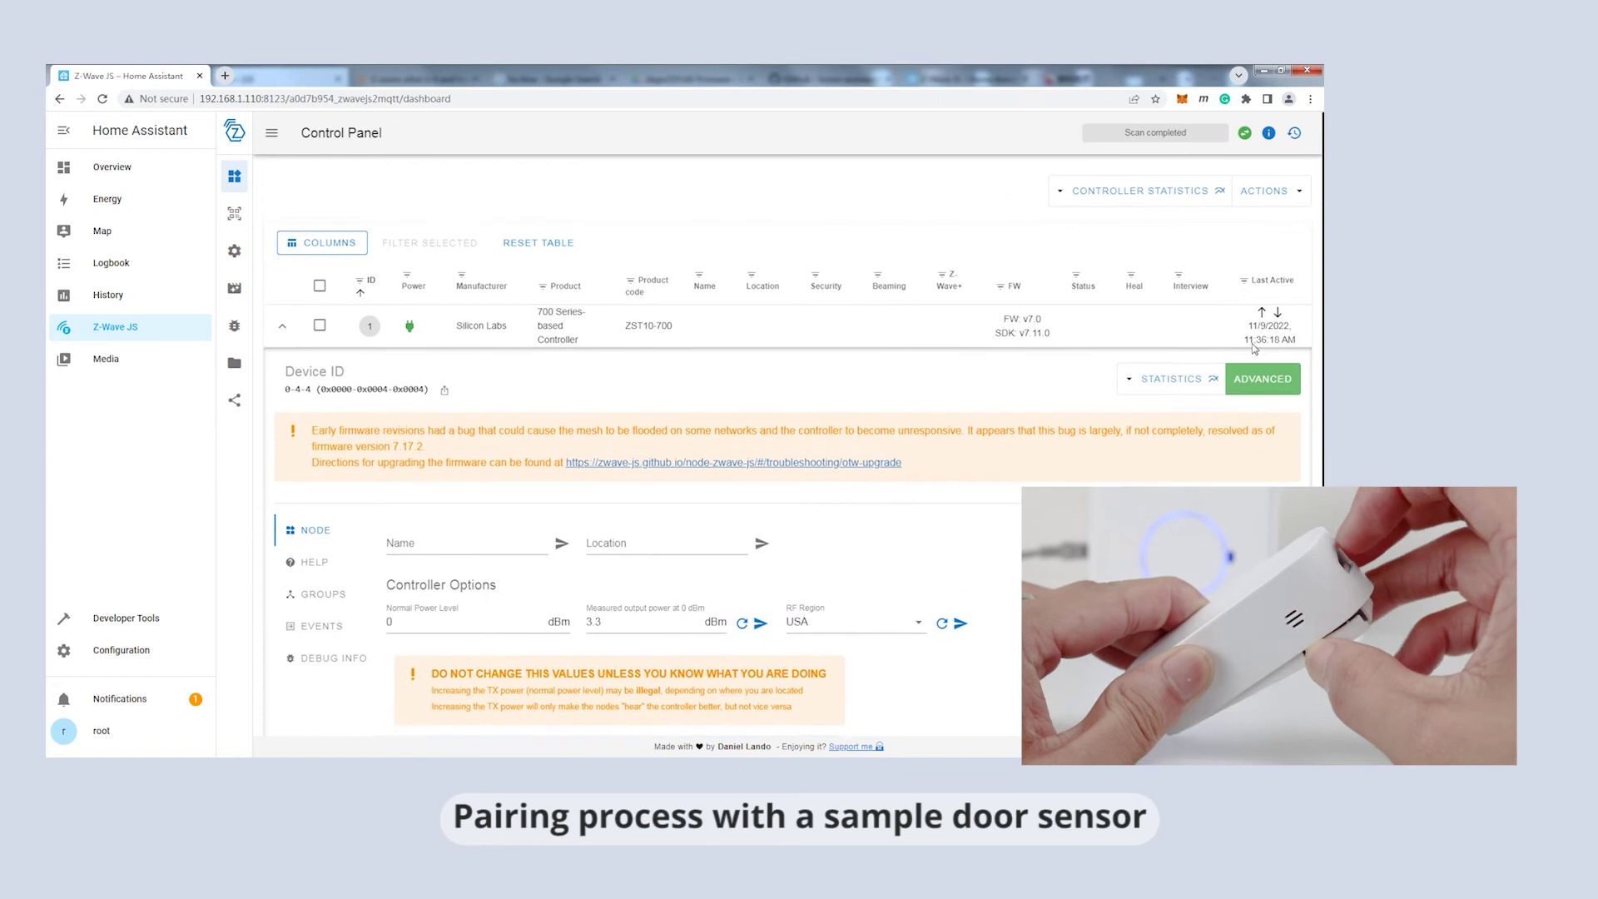
click(1257, 198)
click(1261, 205)
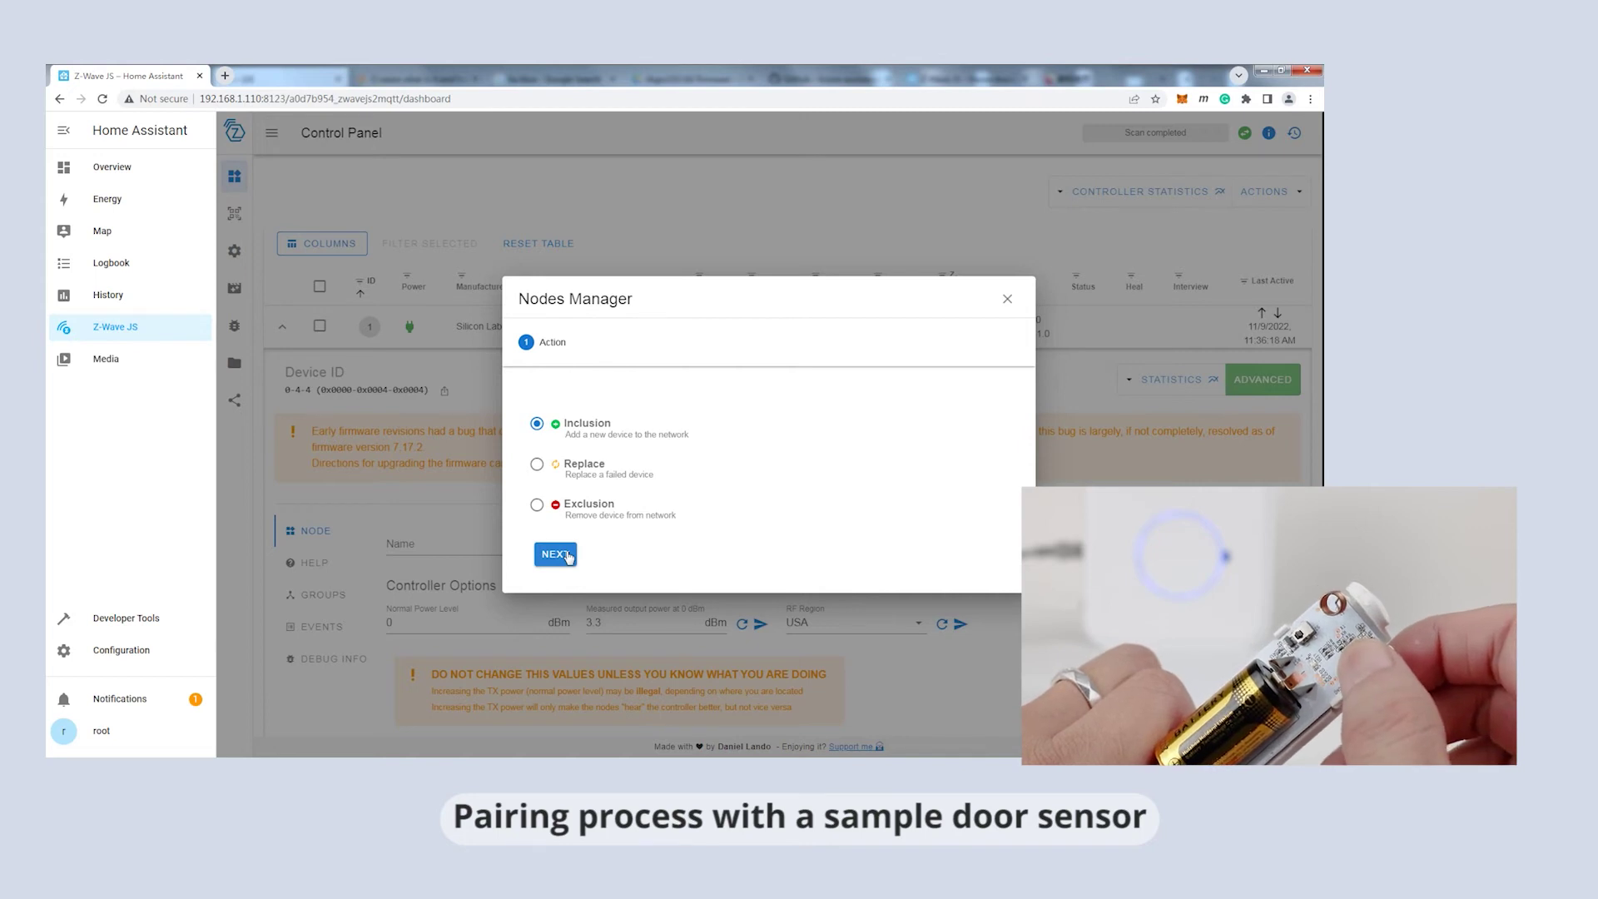
- Pass the node name and location fields and start inclusion with the default security mode
click(555, 554)
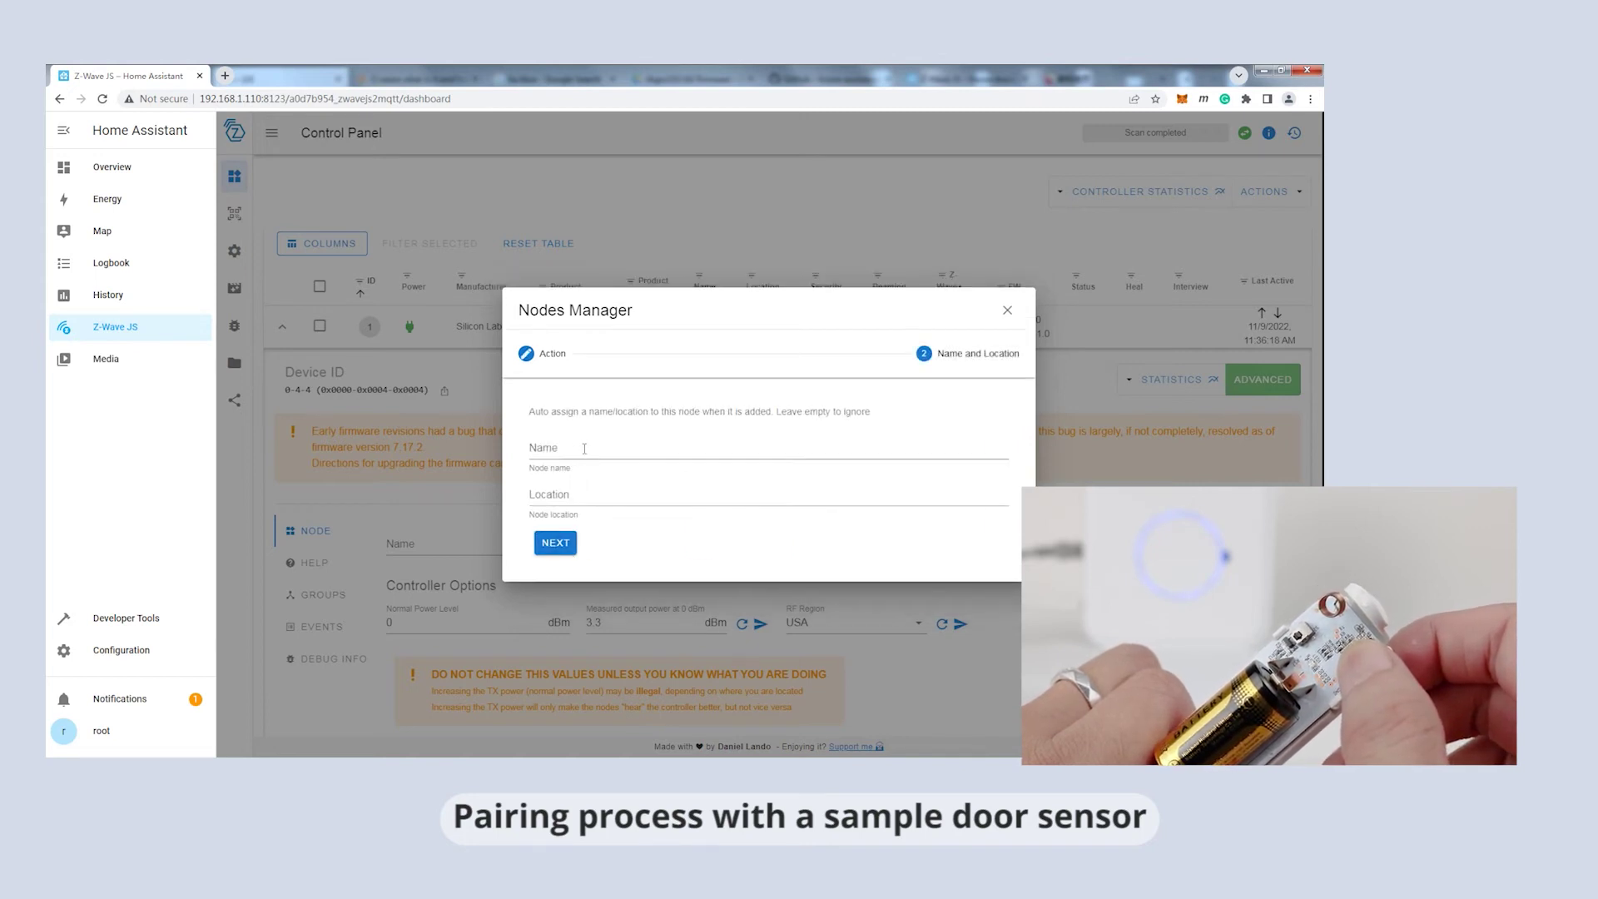
click(543, 449)
click(587, 504)
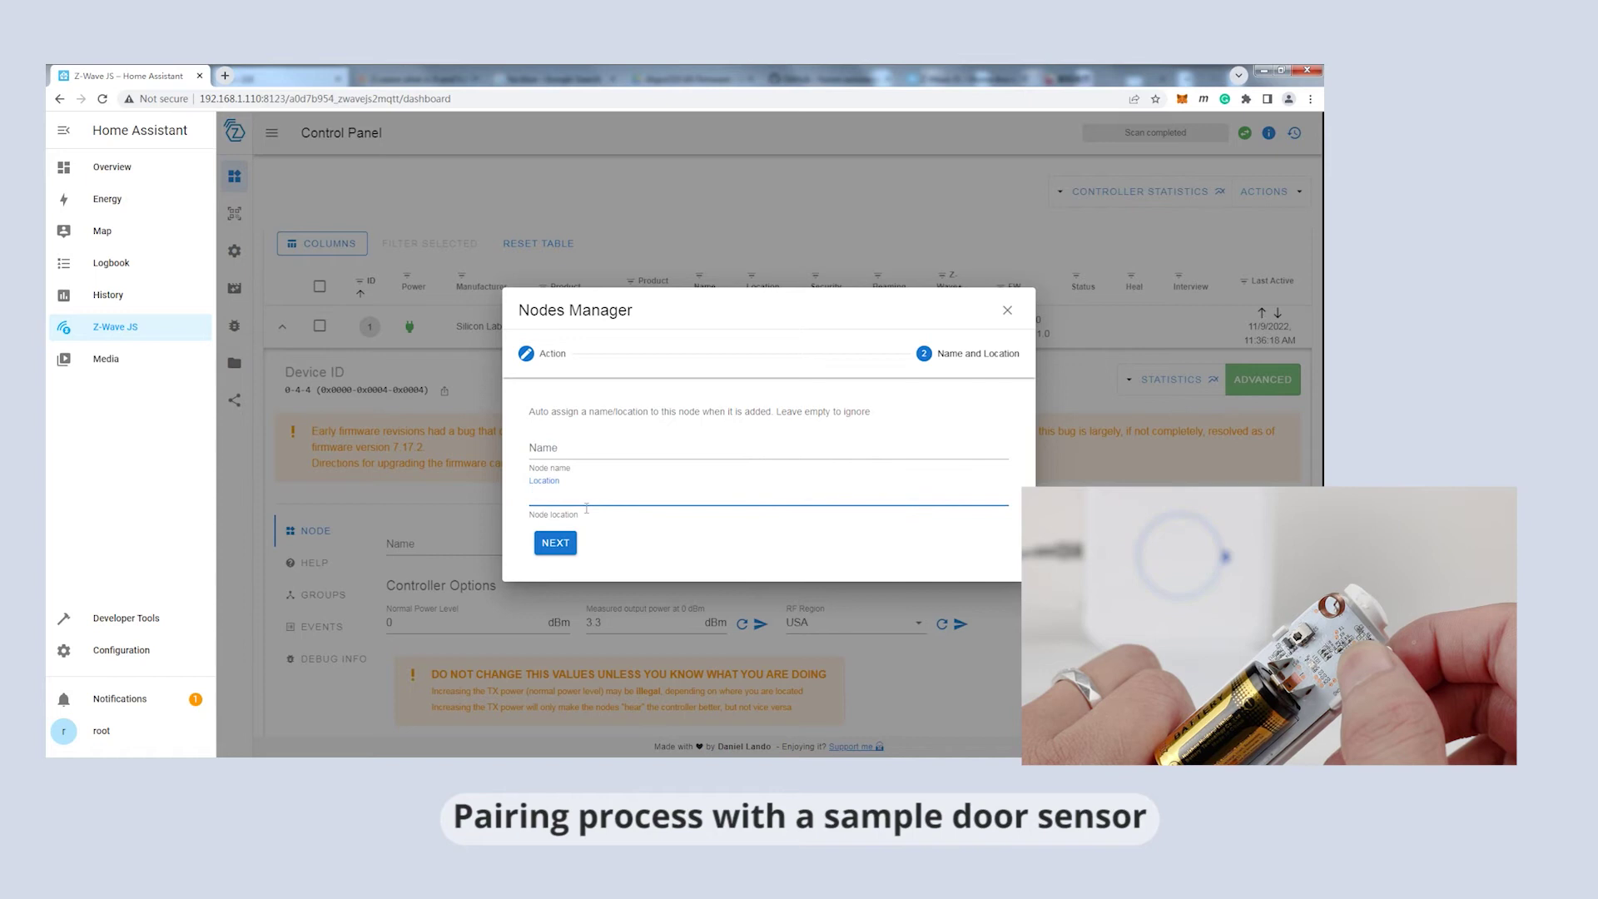
click(570, 547)
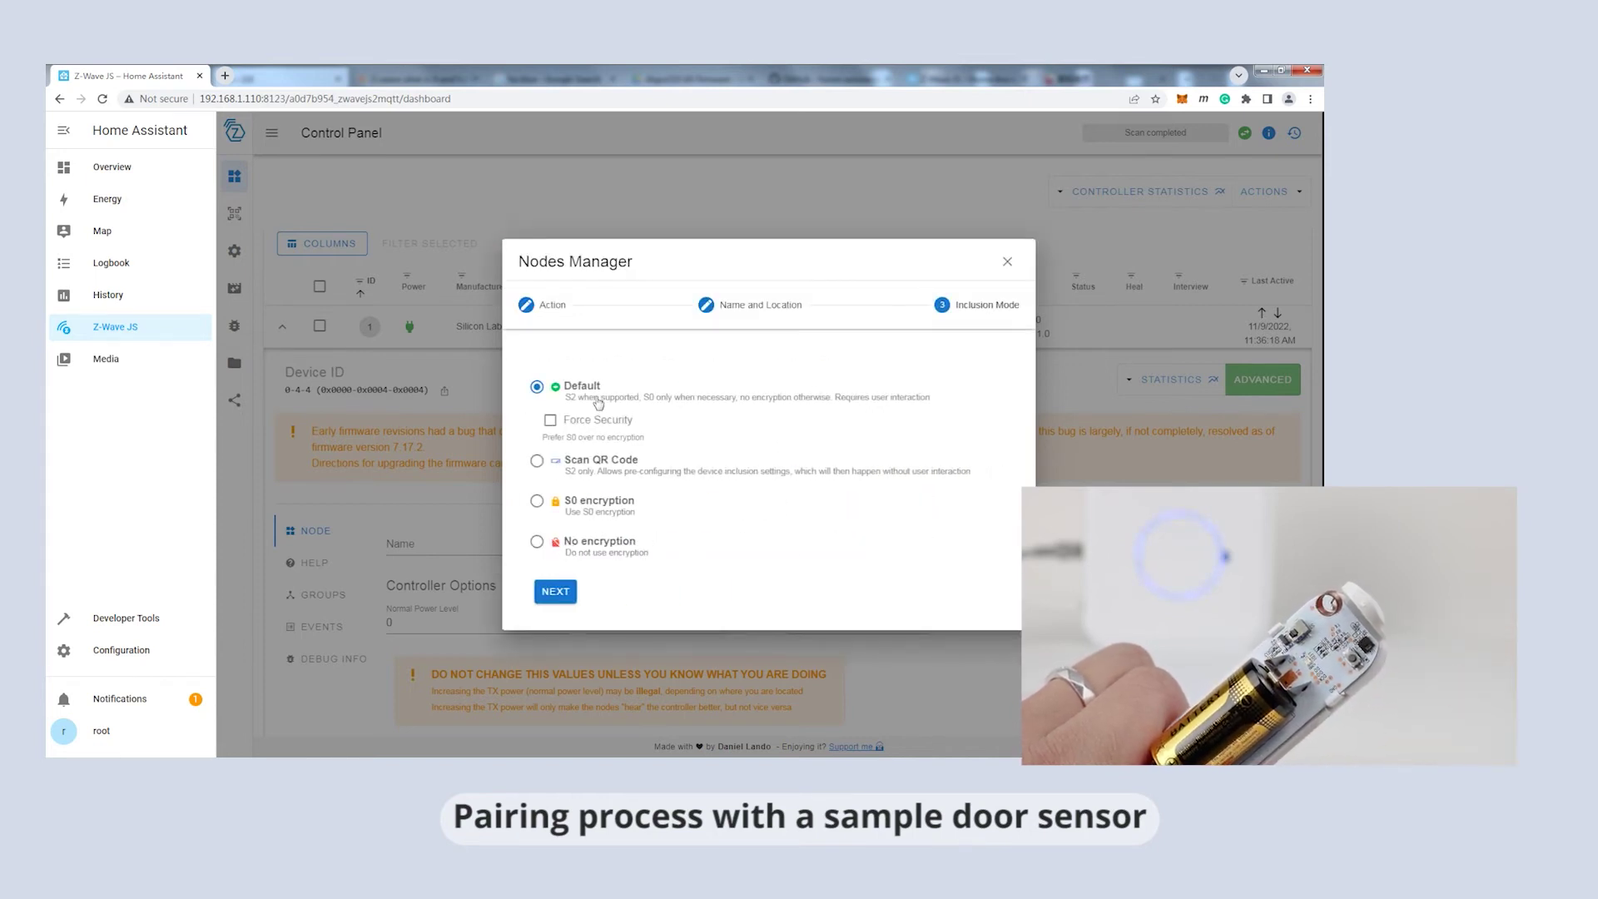
click(556, 593)
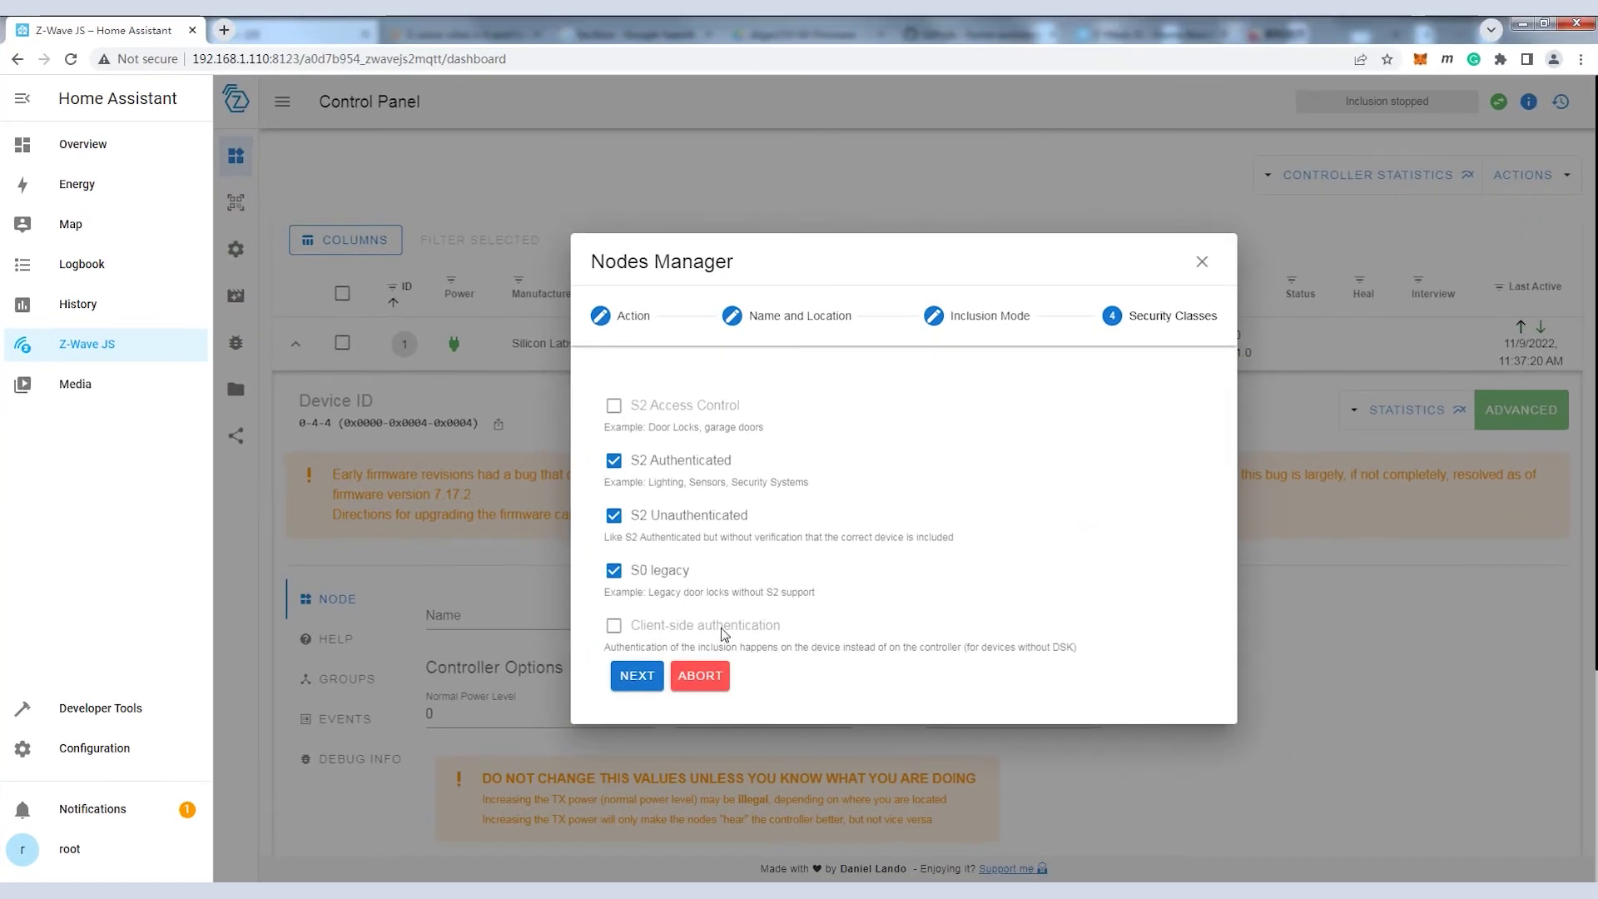
- Accept the security classes and DSK pin, close the Nodes Manager, and collapse the controller to show node 3
click(655, 663)
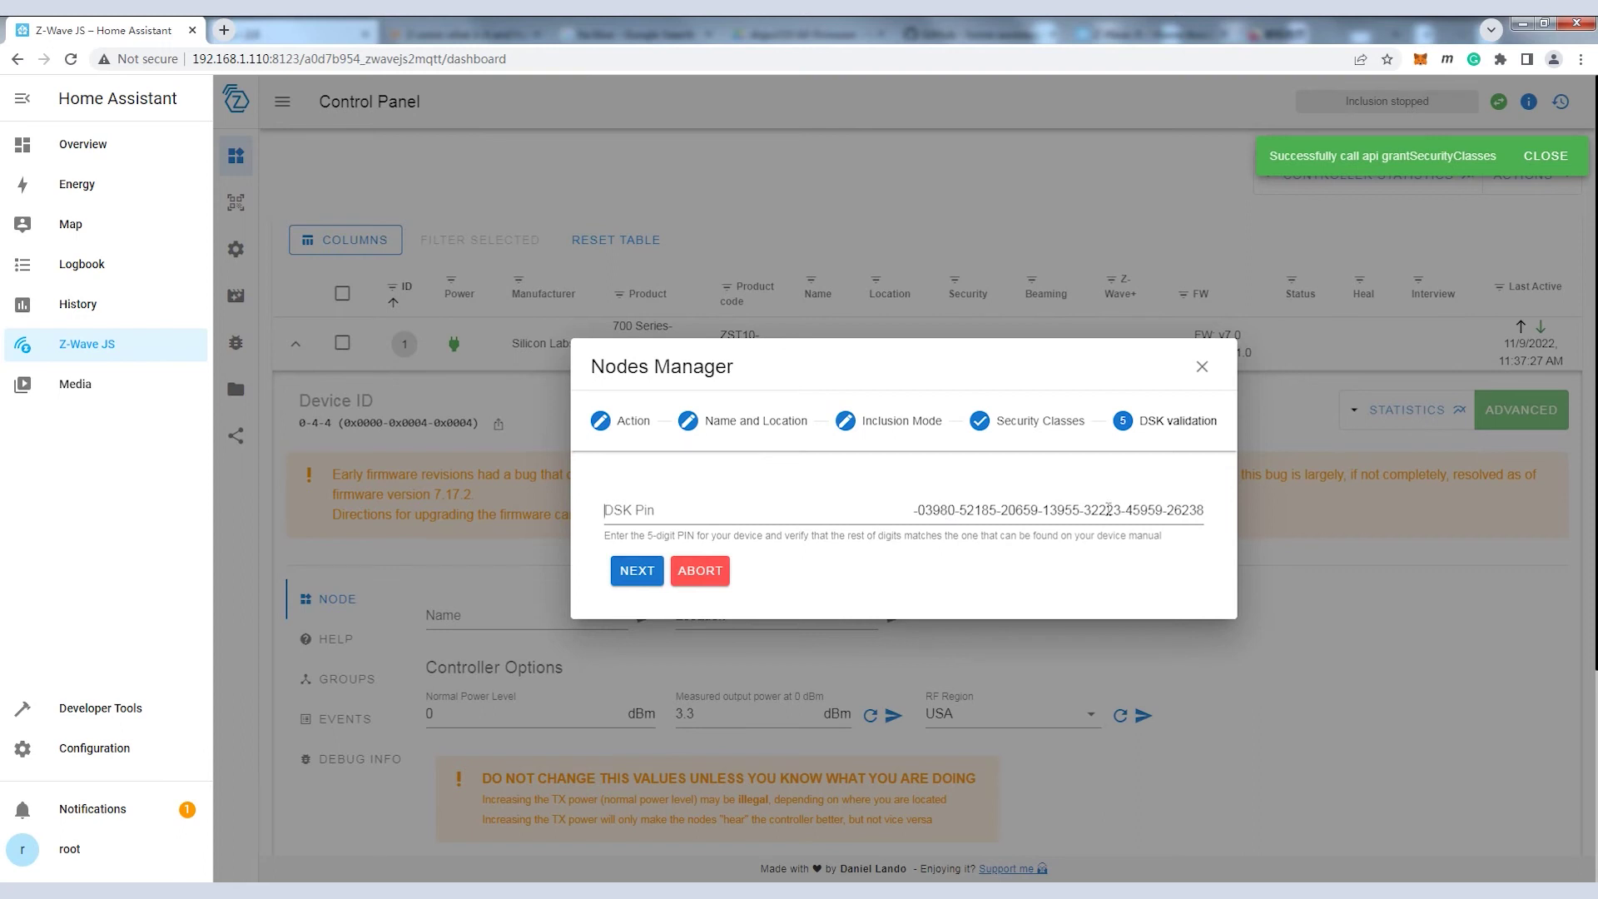
click(652, 570)
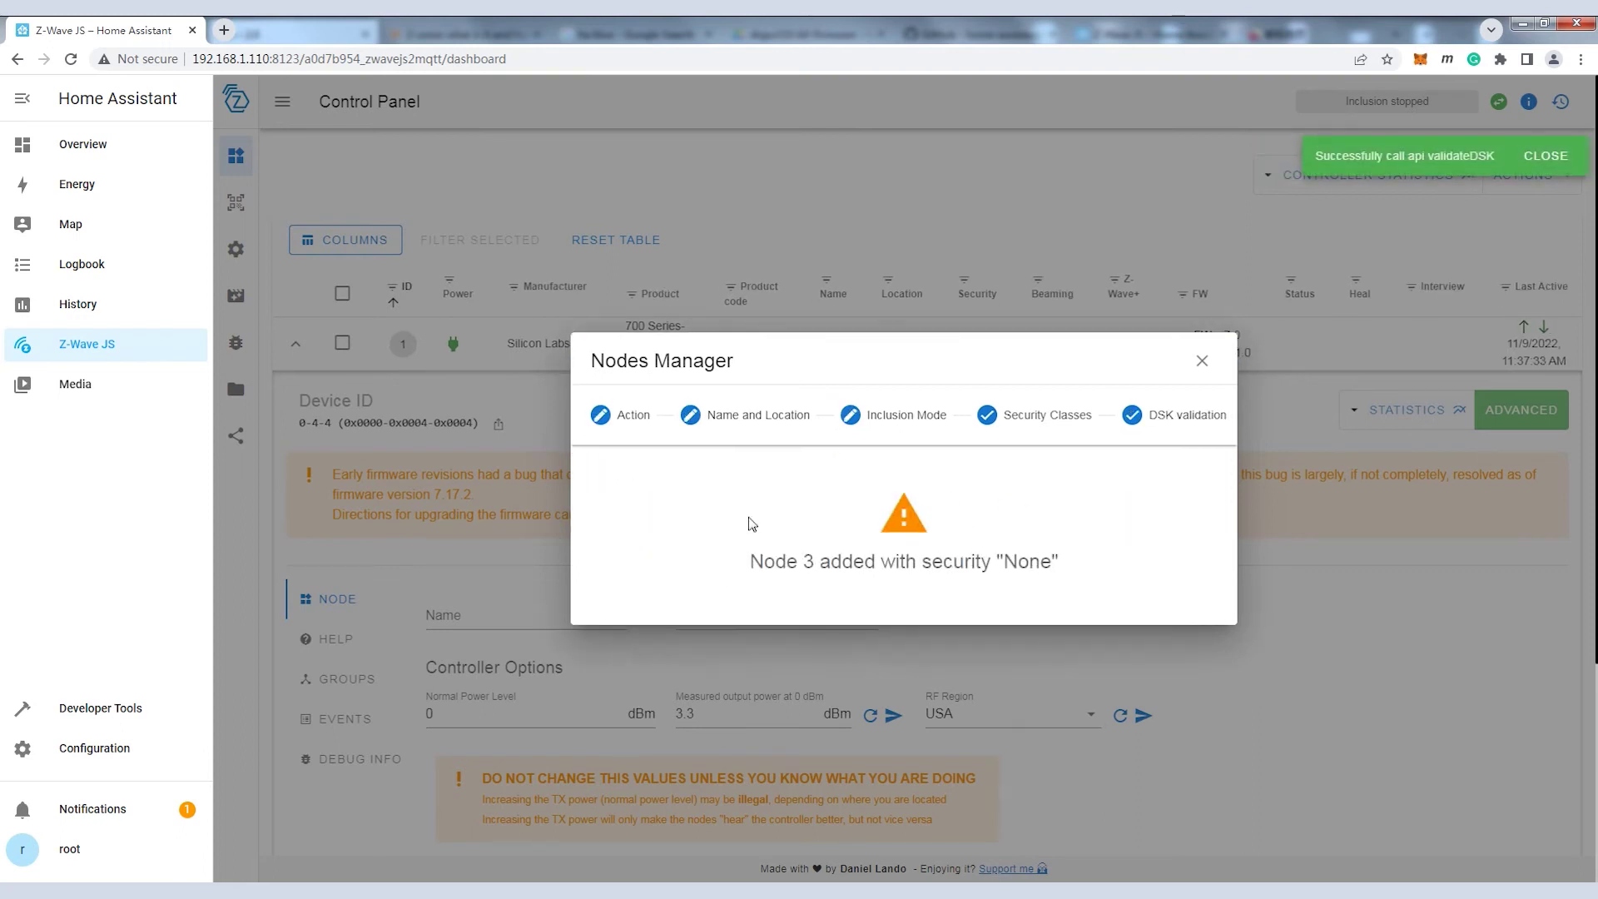
click(1202, 360)
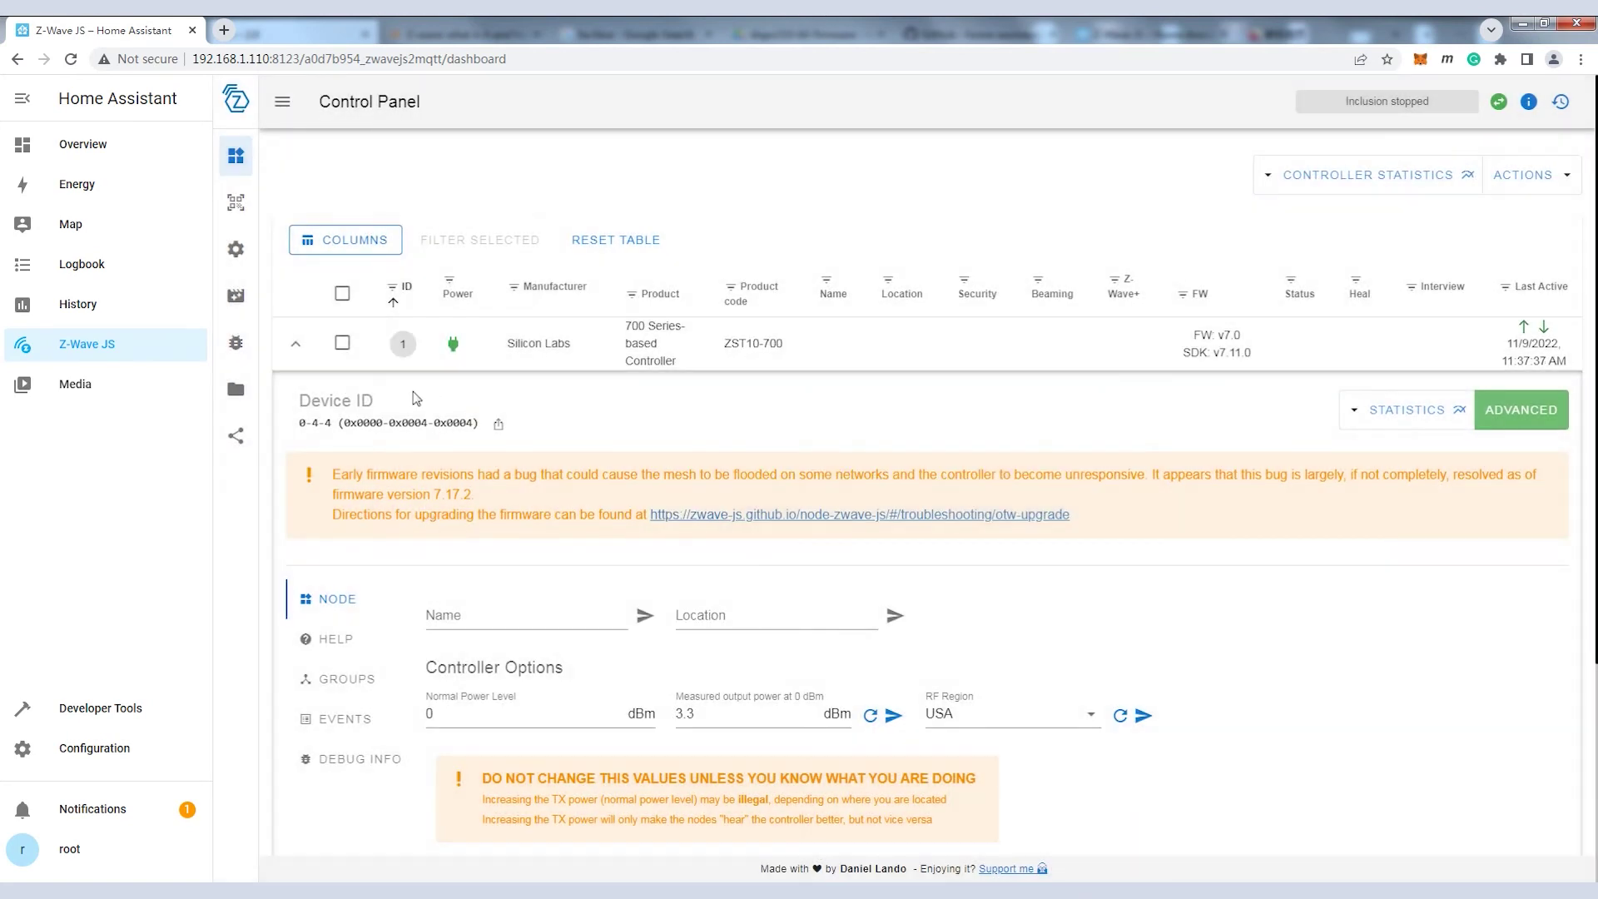
click(295, 344)
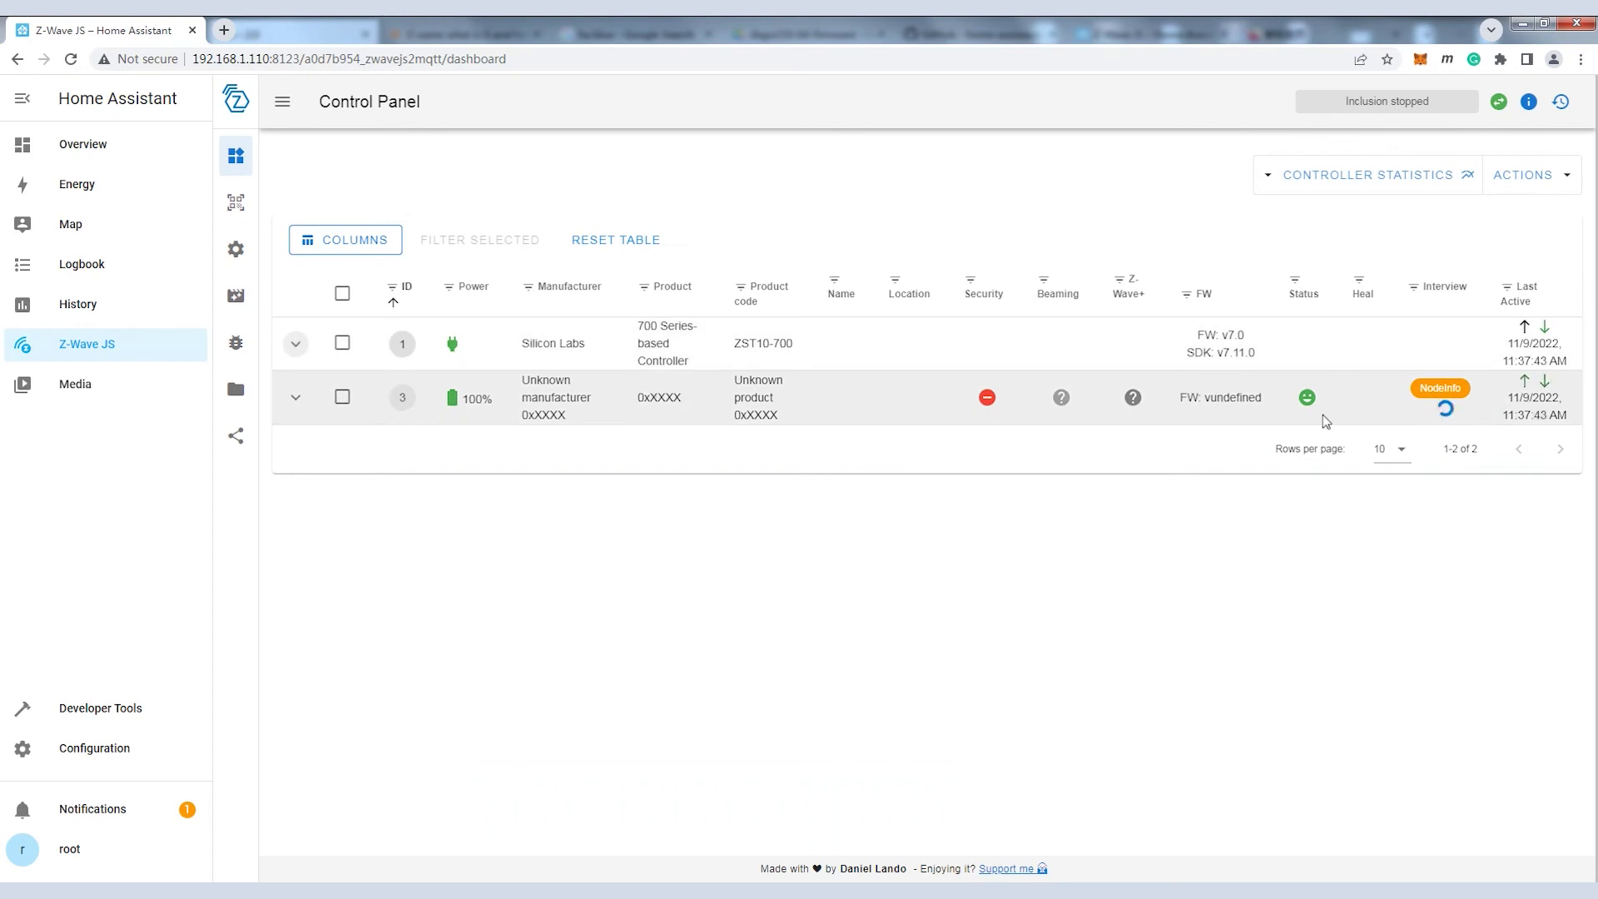
- Expand node 3 and show its event log down to the Door state updates from 22 to 23
click(524, 399)
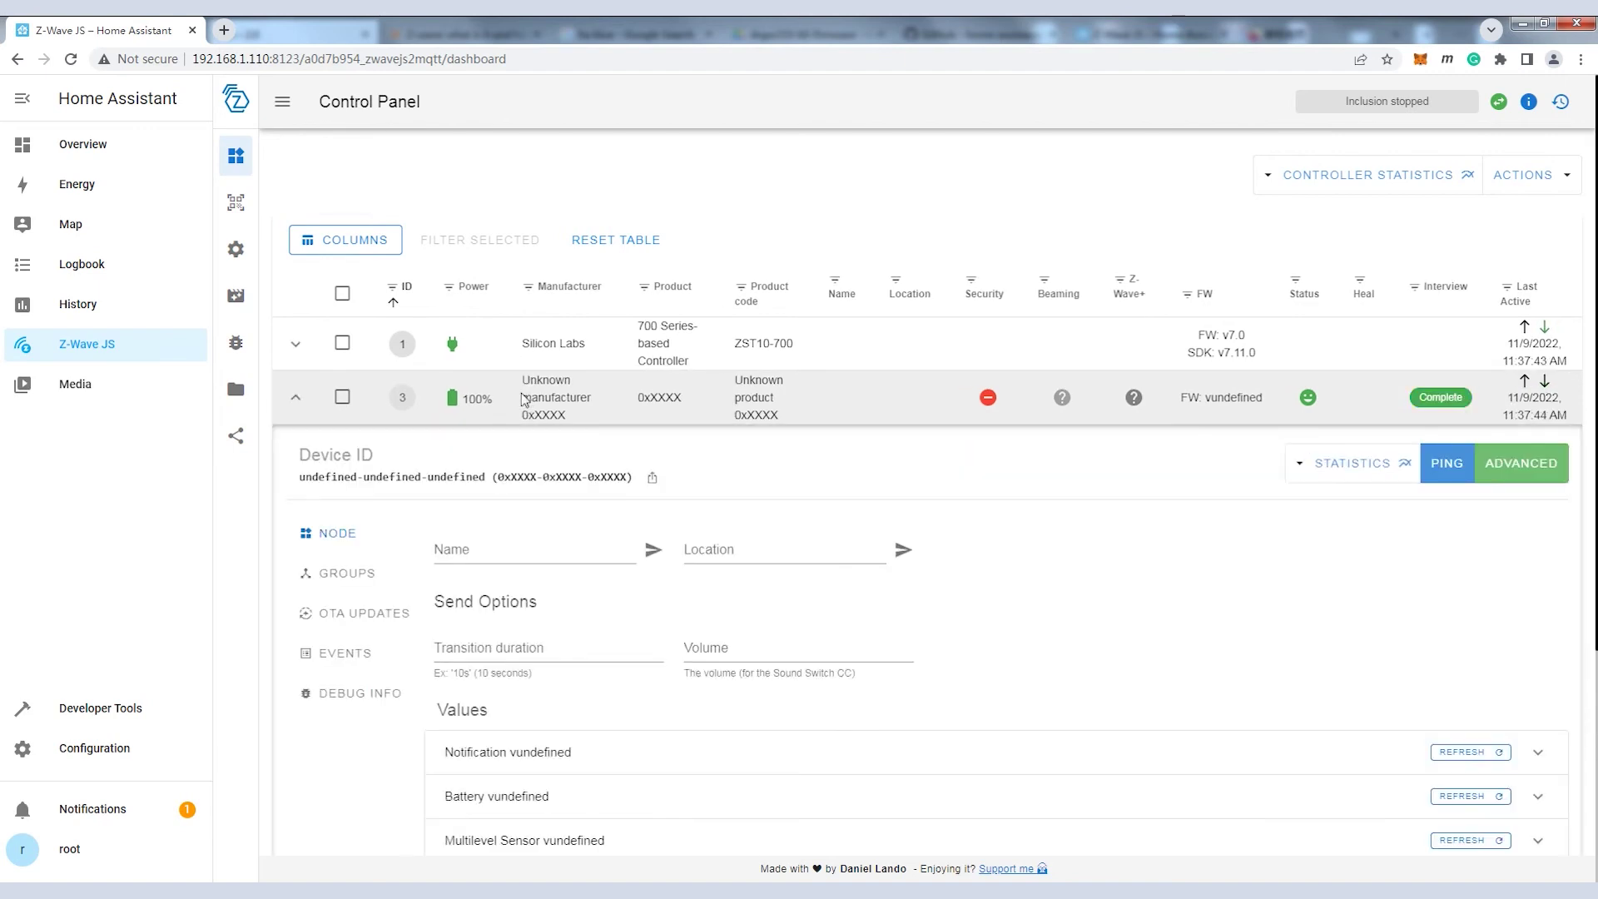
scroll(972, 512, down, 2)
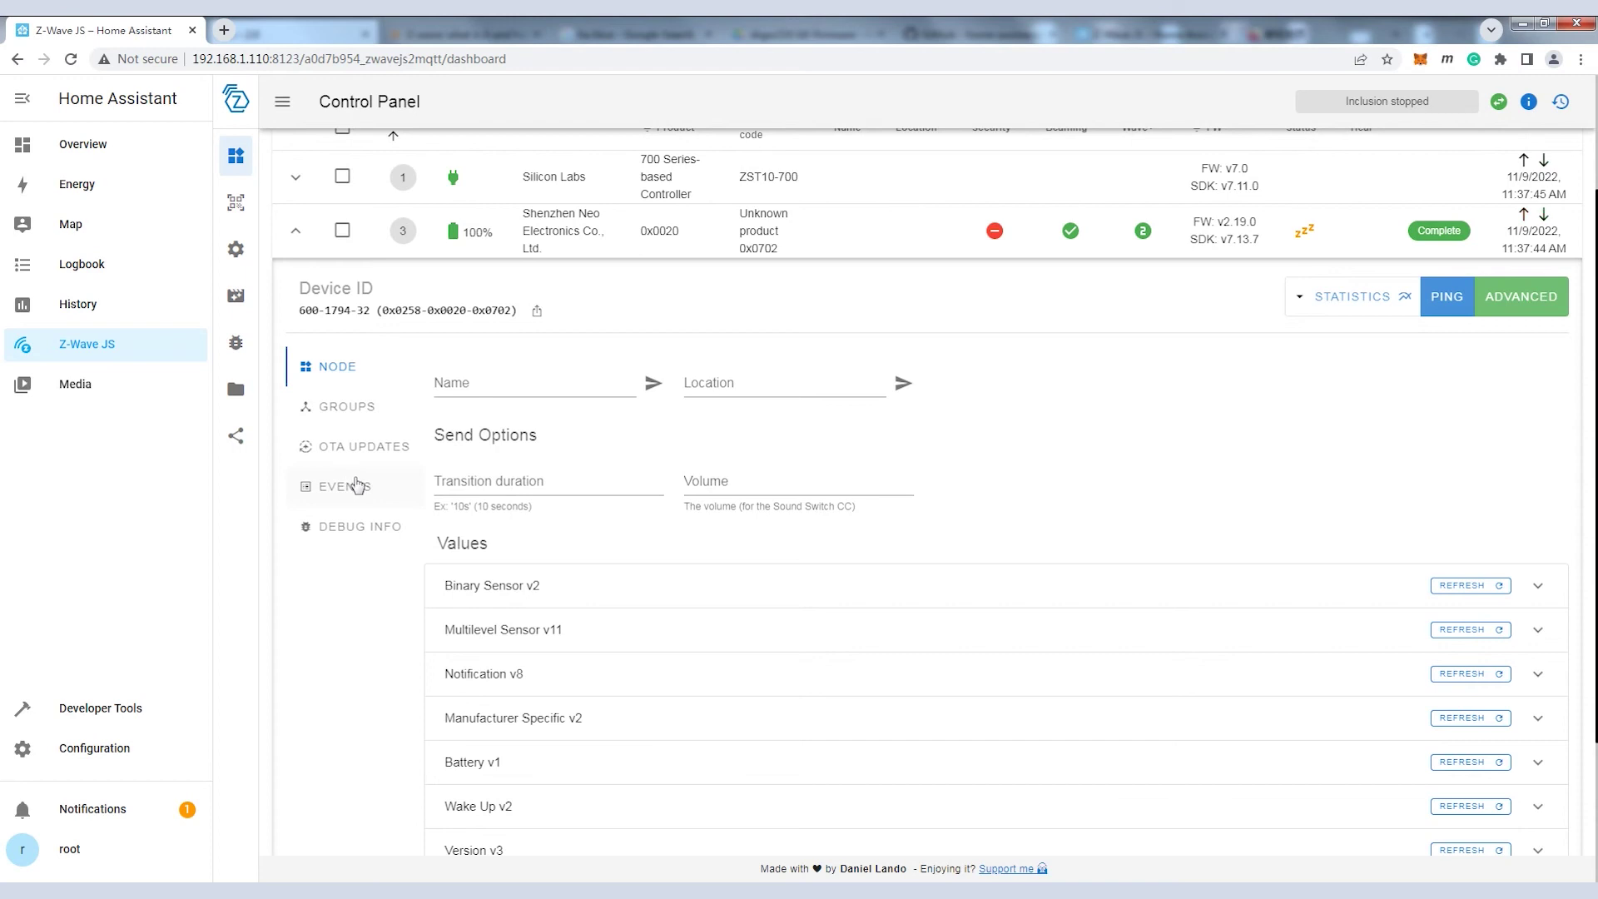
click(356, 485)
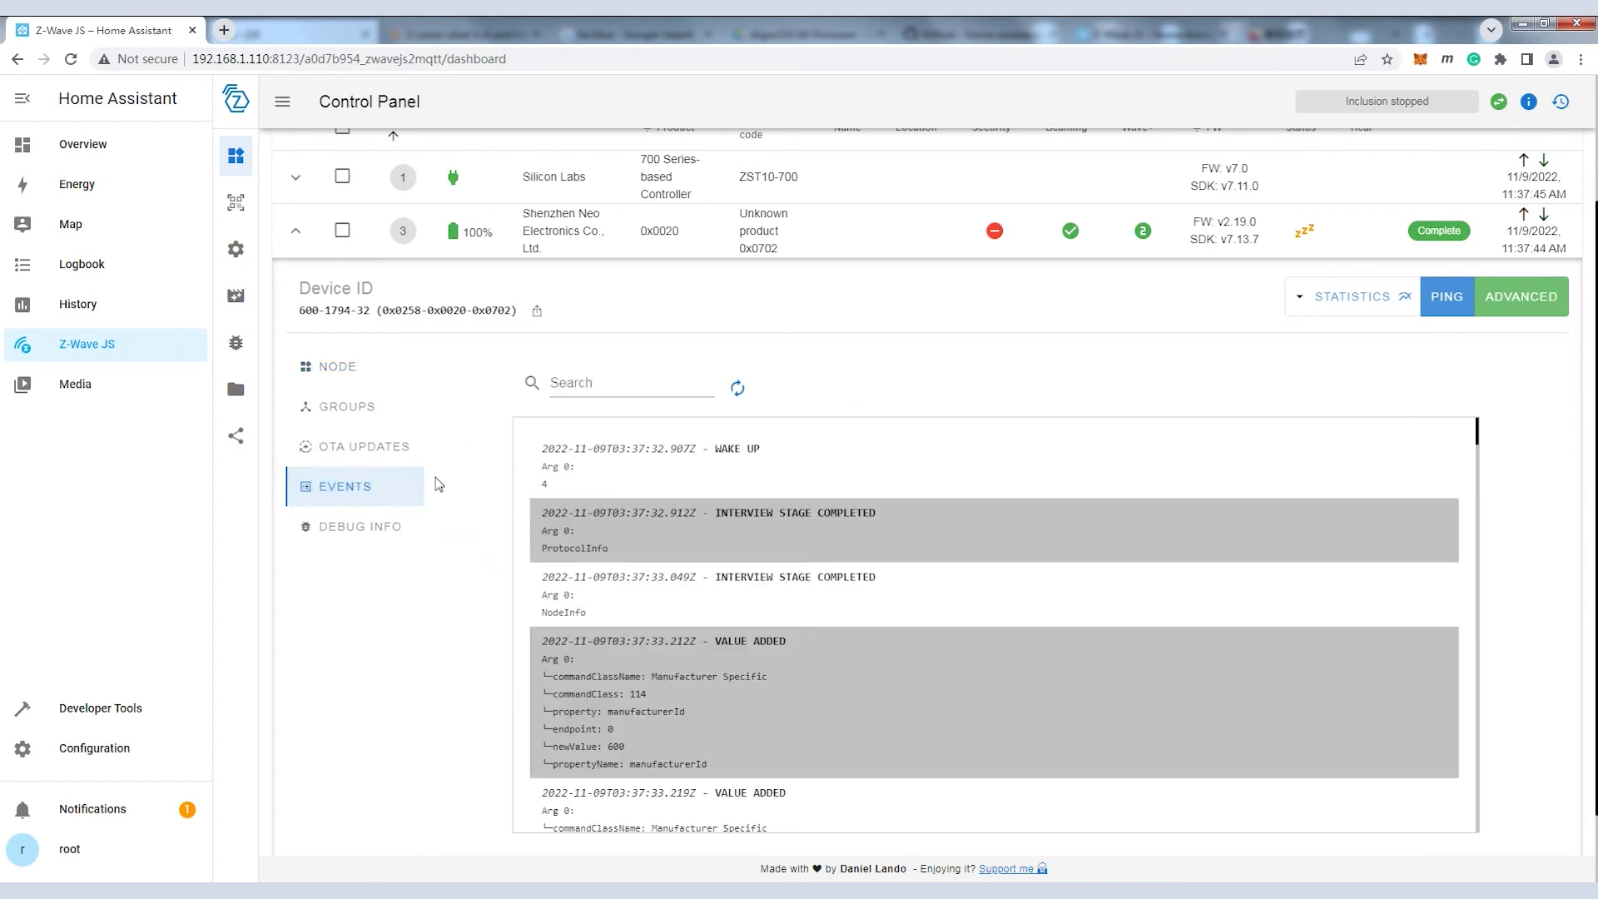
scroll(1139, 605, down, 3)
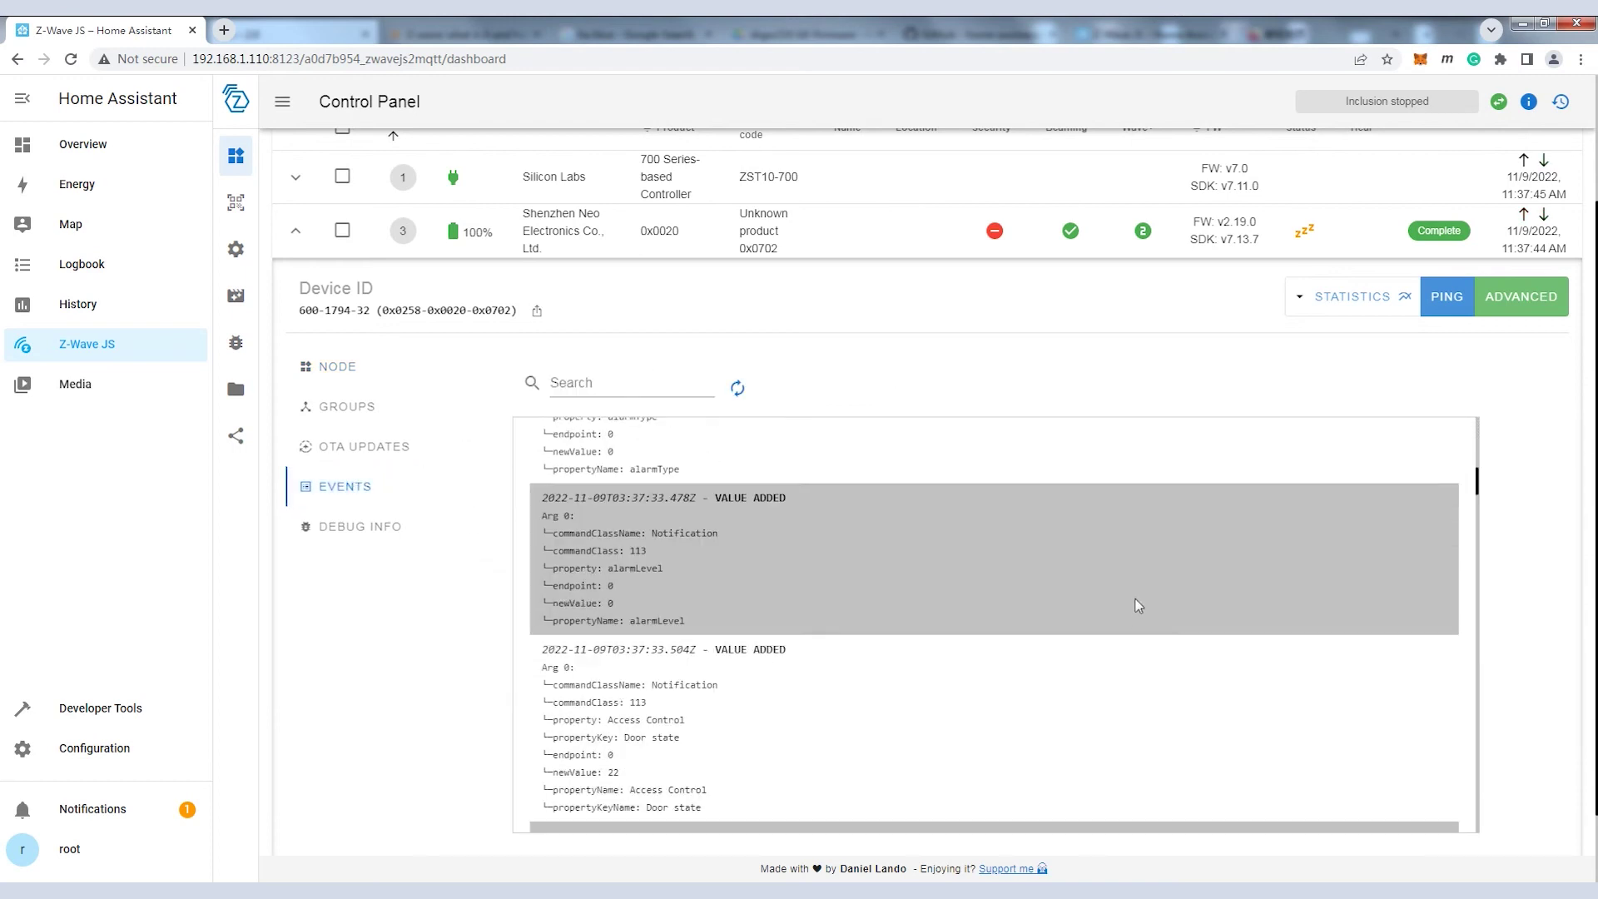
scroll(1139, 605, up, 5)
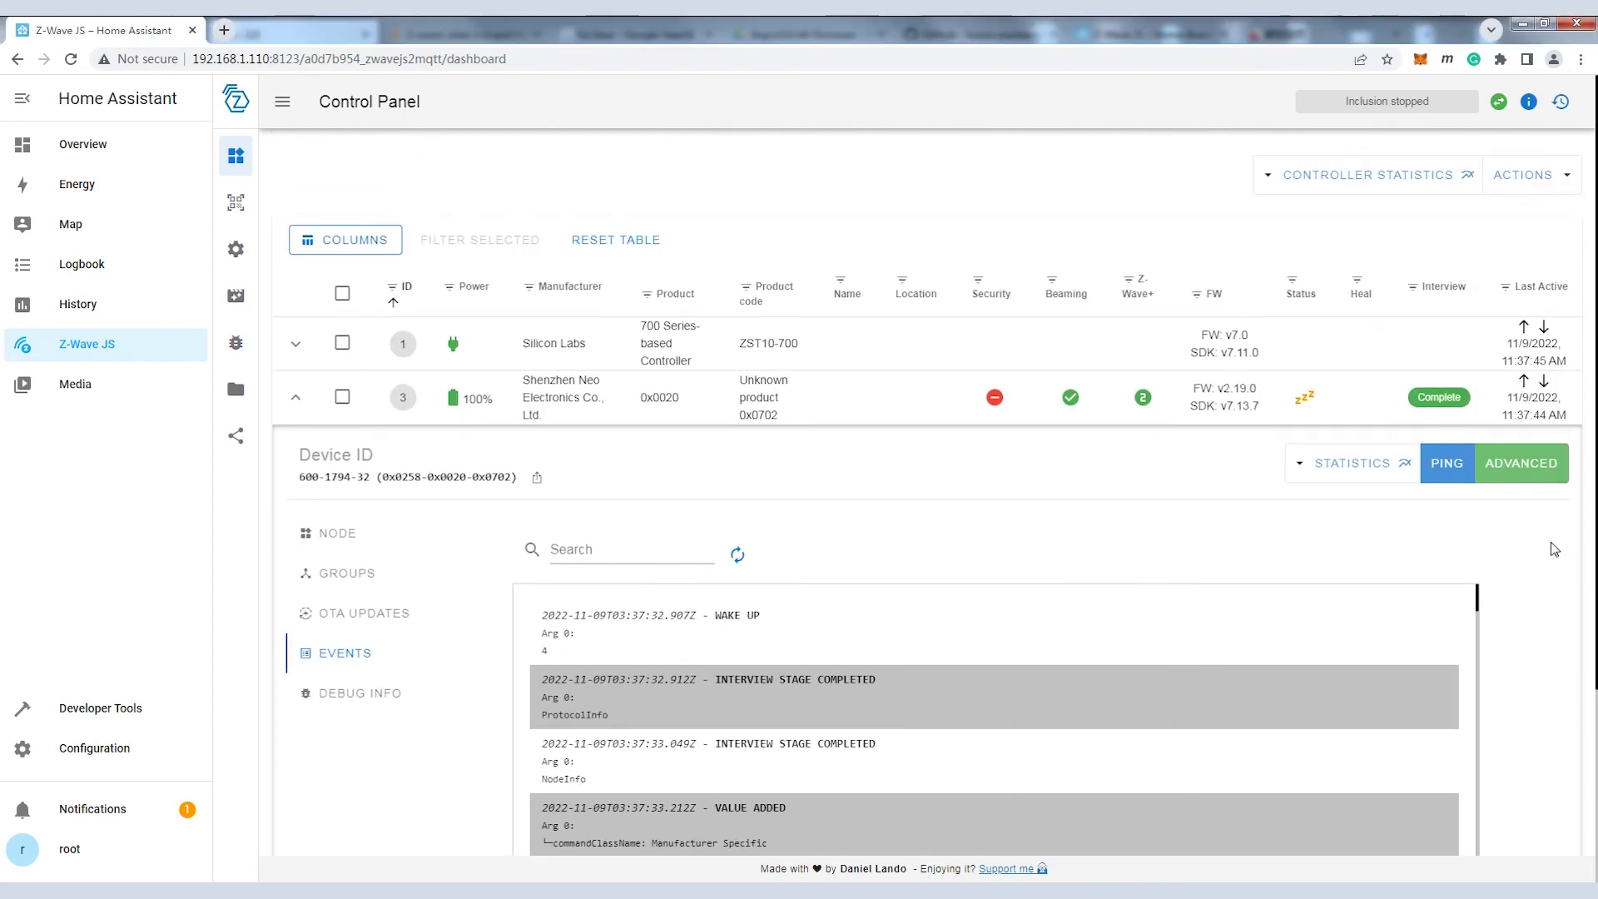
scroll(1499, 522, down, 2)
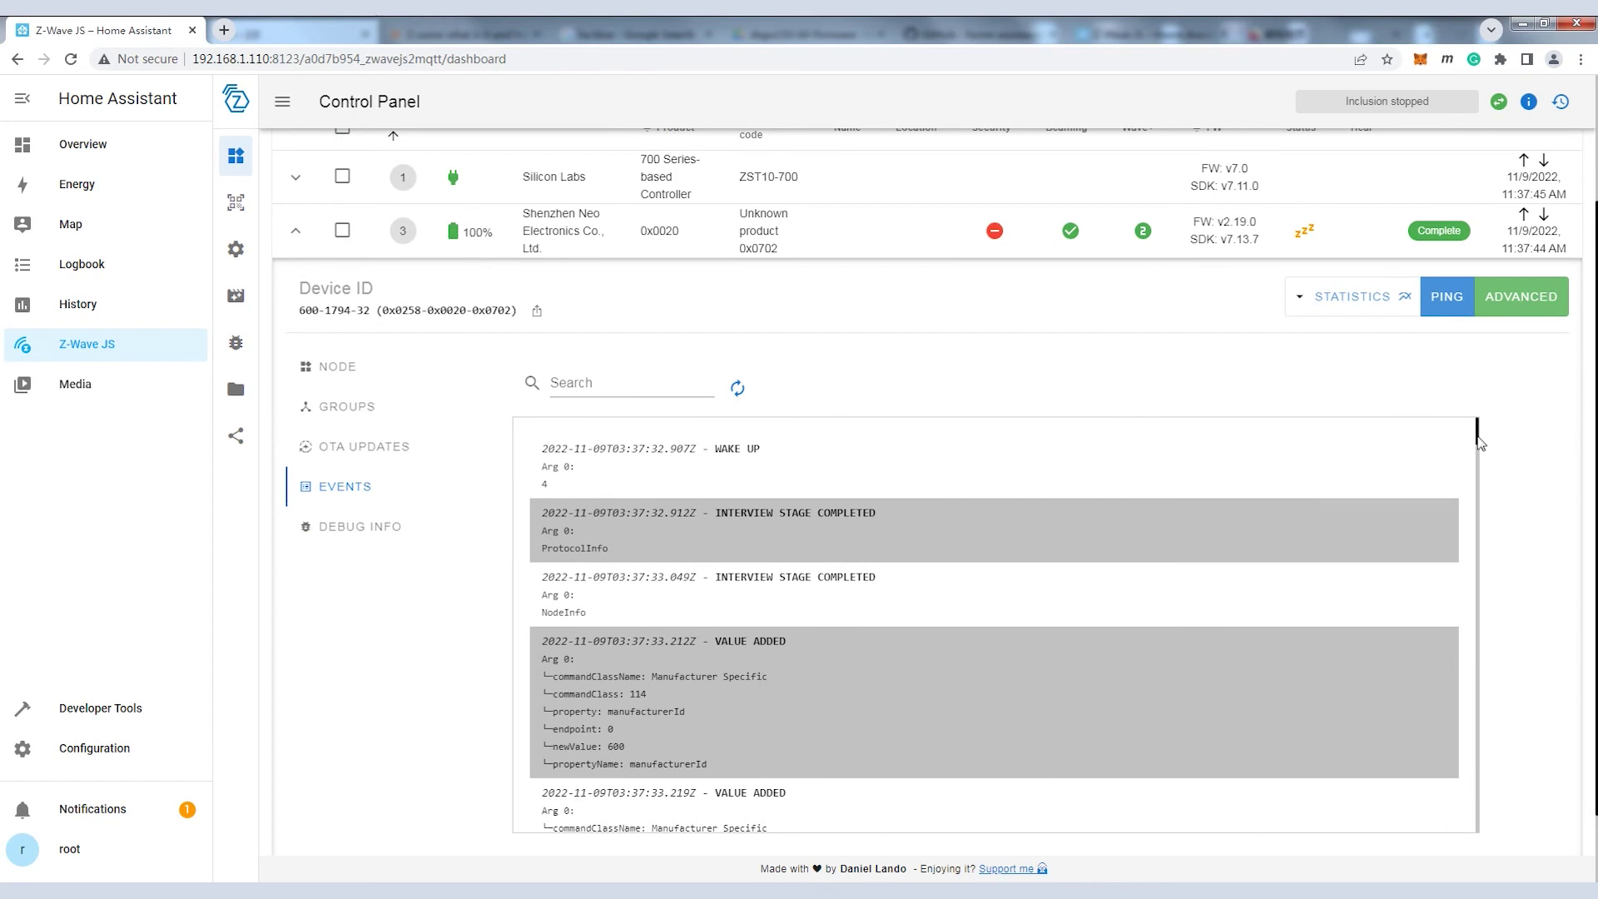
drag(1479, 442, 1489, 864)
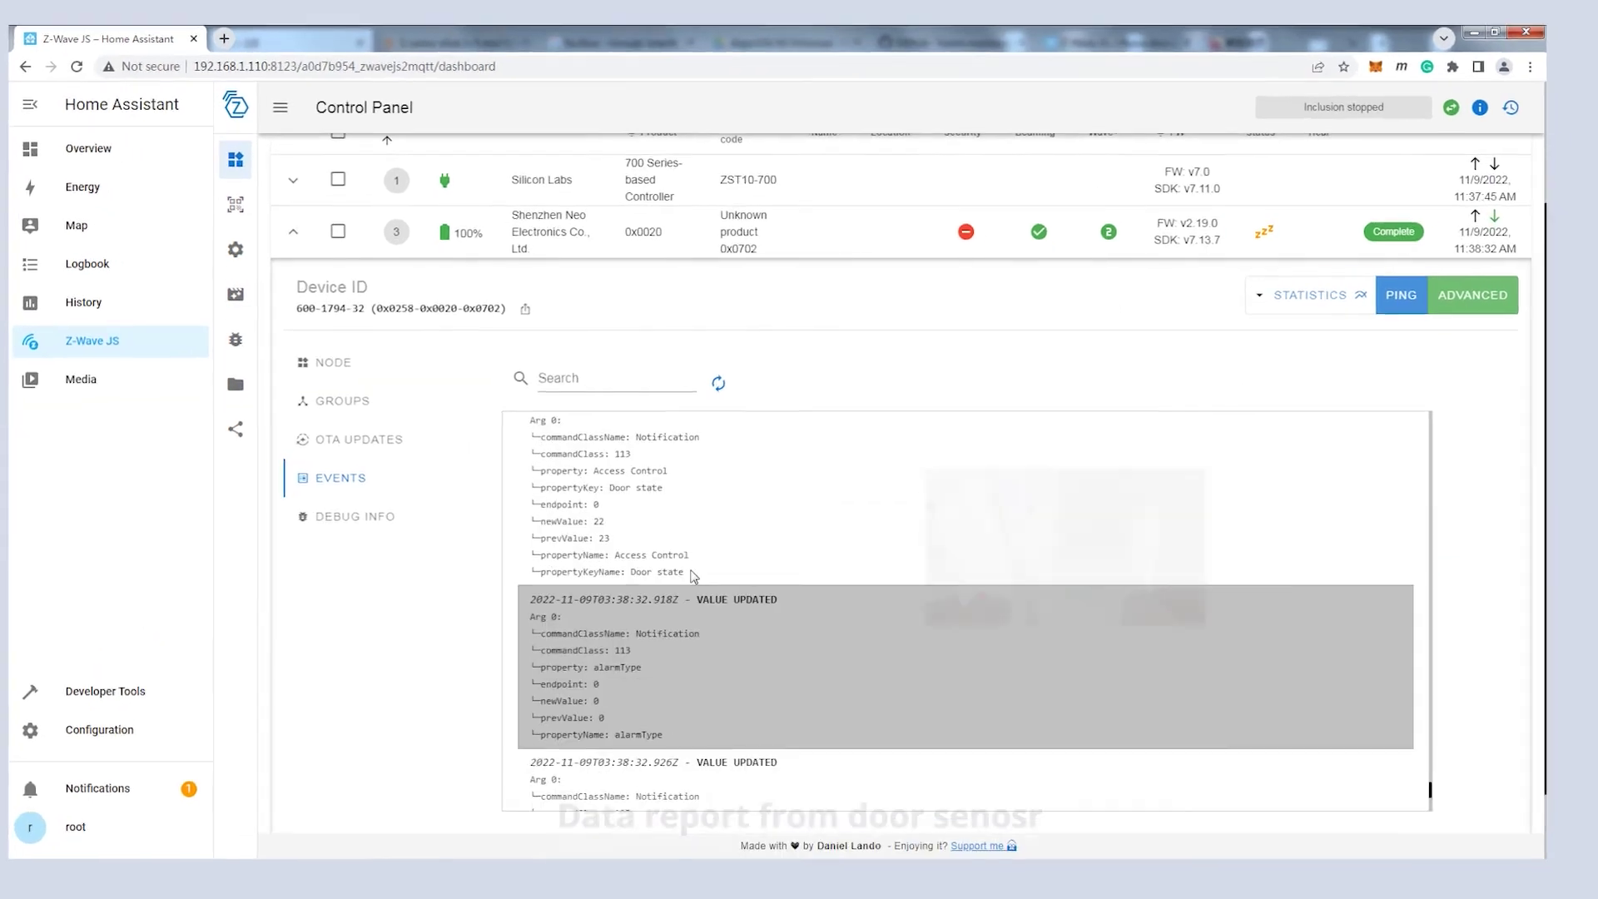
- Collapse node 3 and expand the node 1 controller to show its RF Region USA details
scroll(608, 545, up, 5)
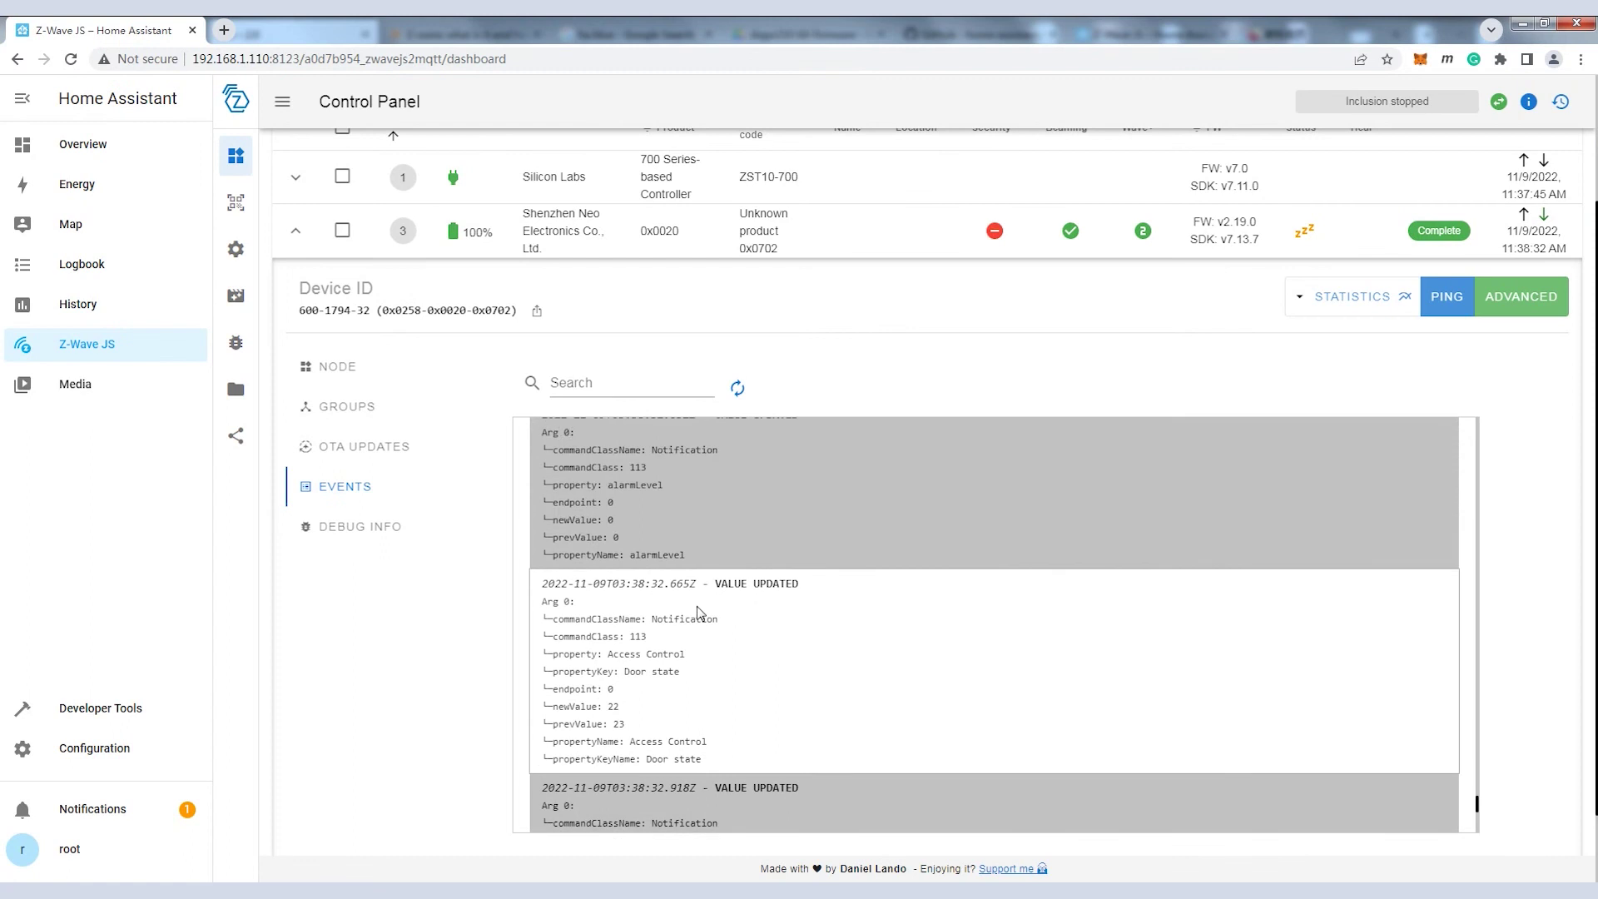
scroll(705, 622, up, 2)
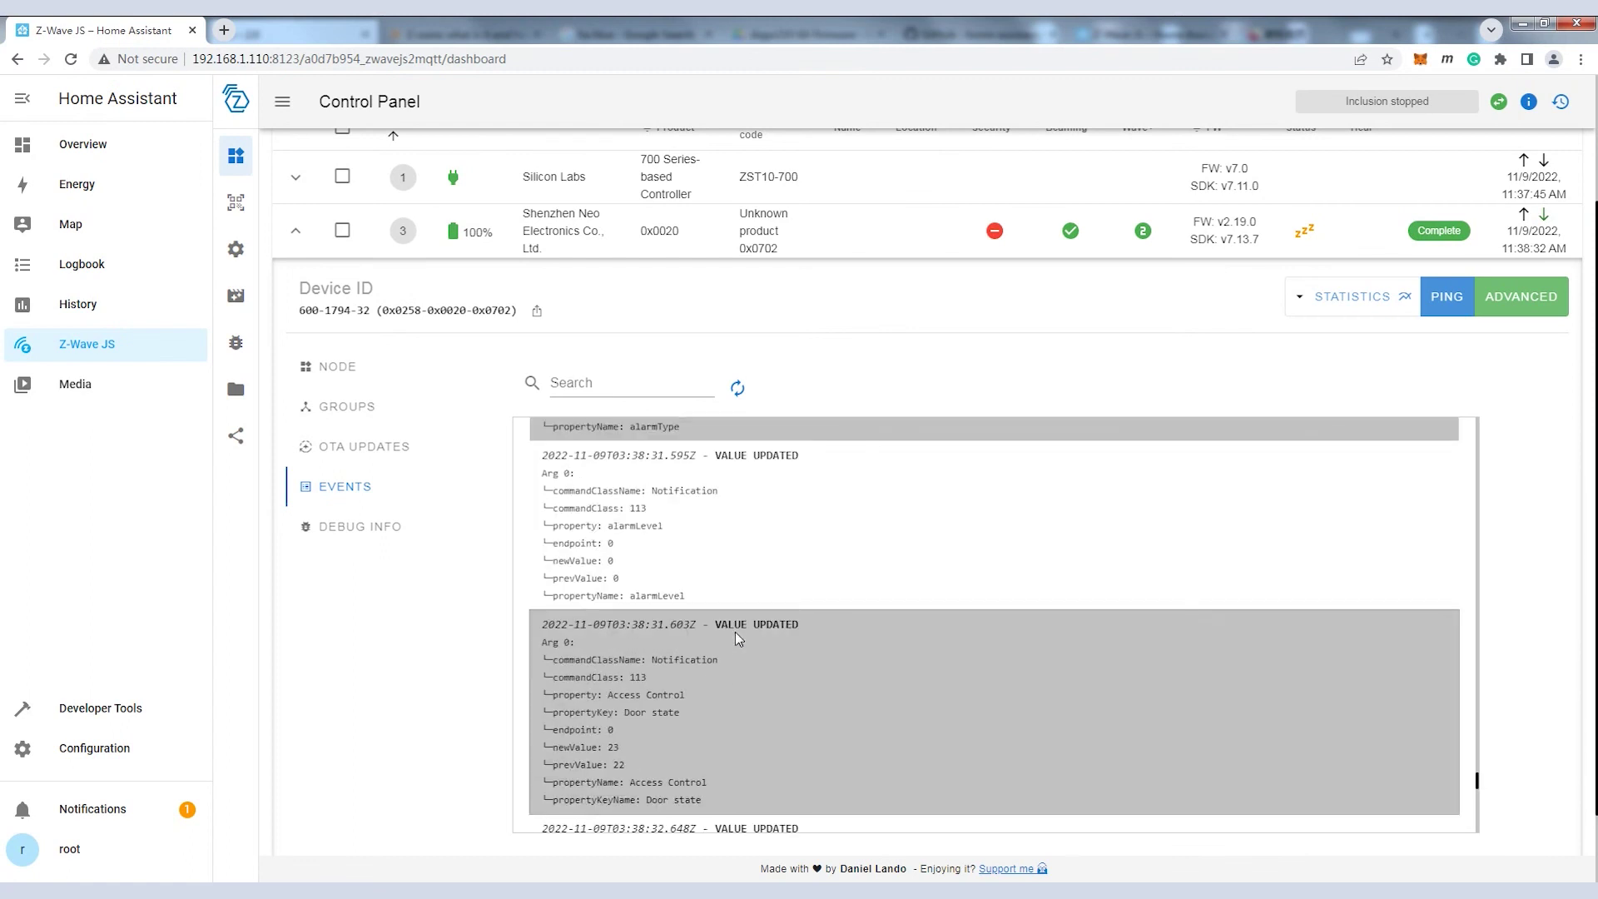
scroll(736, 633, up, 5)
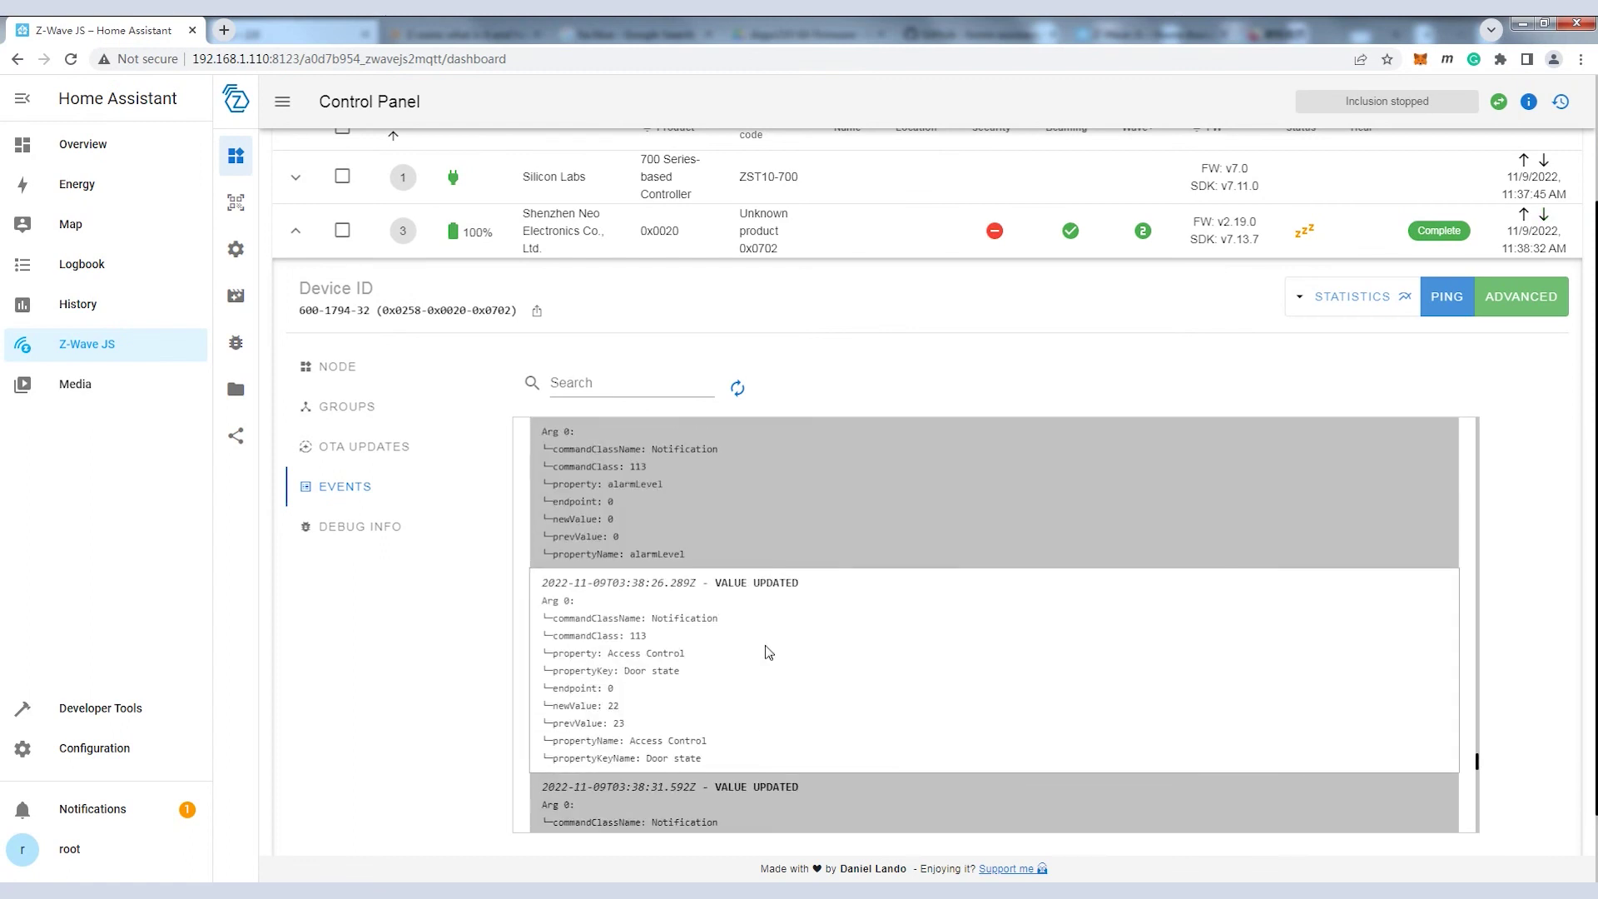
scroll(767, 652, up, 5)
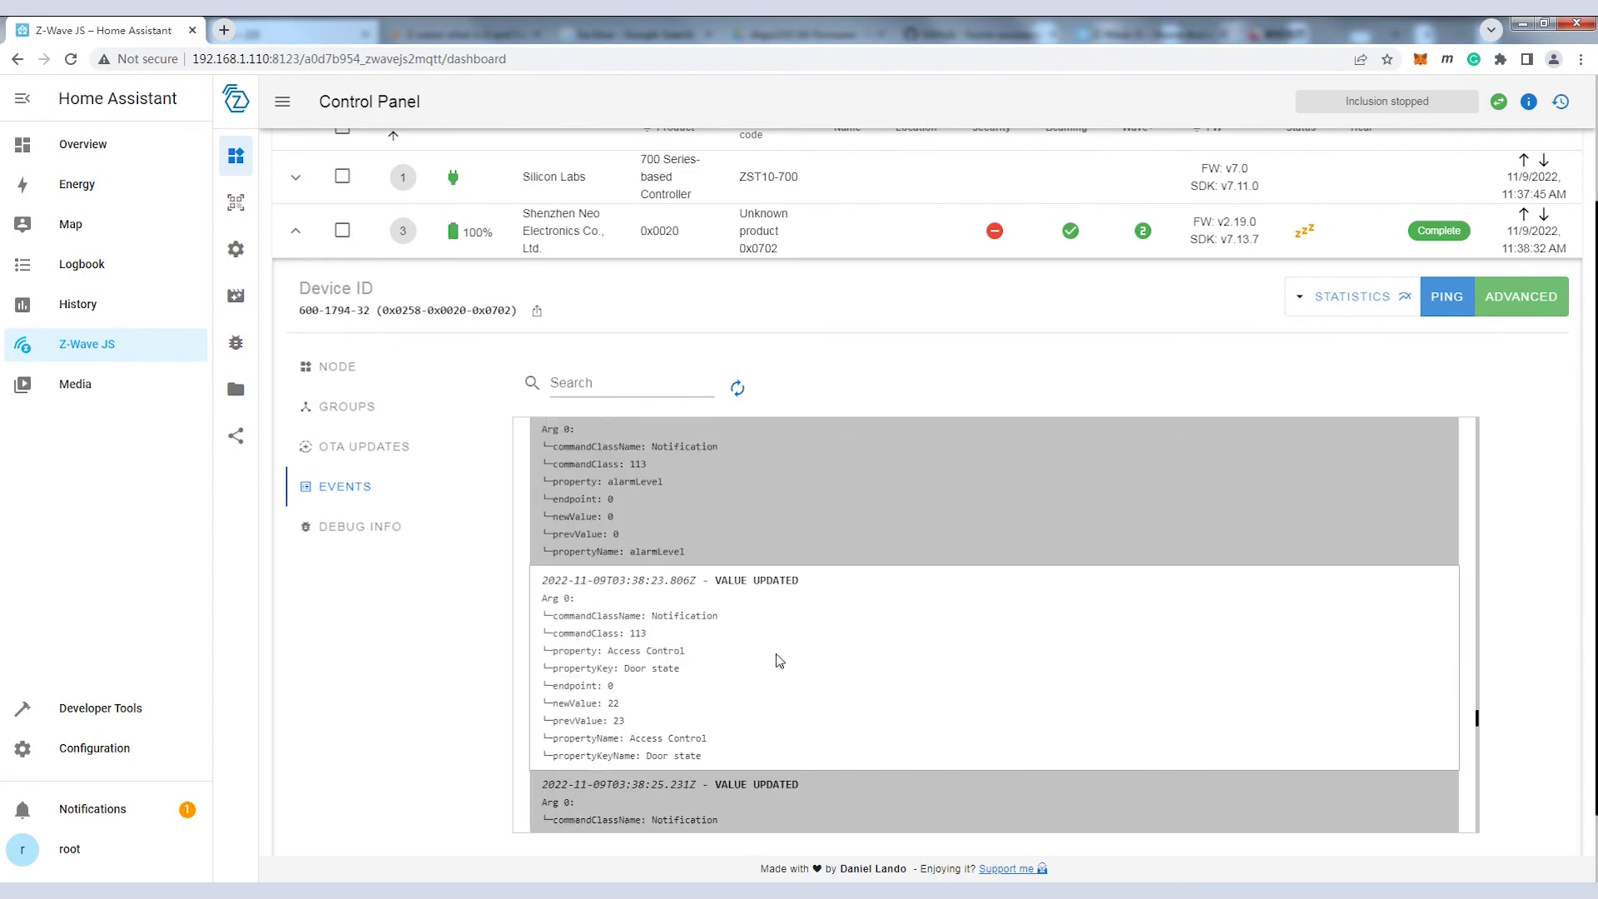
scroll(1082, 670, down, 10)
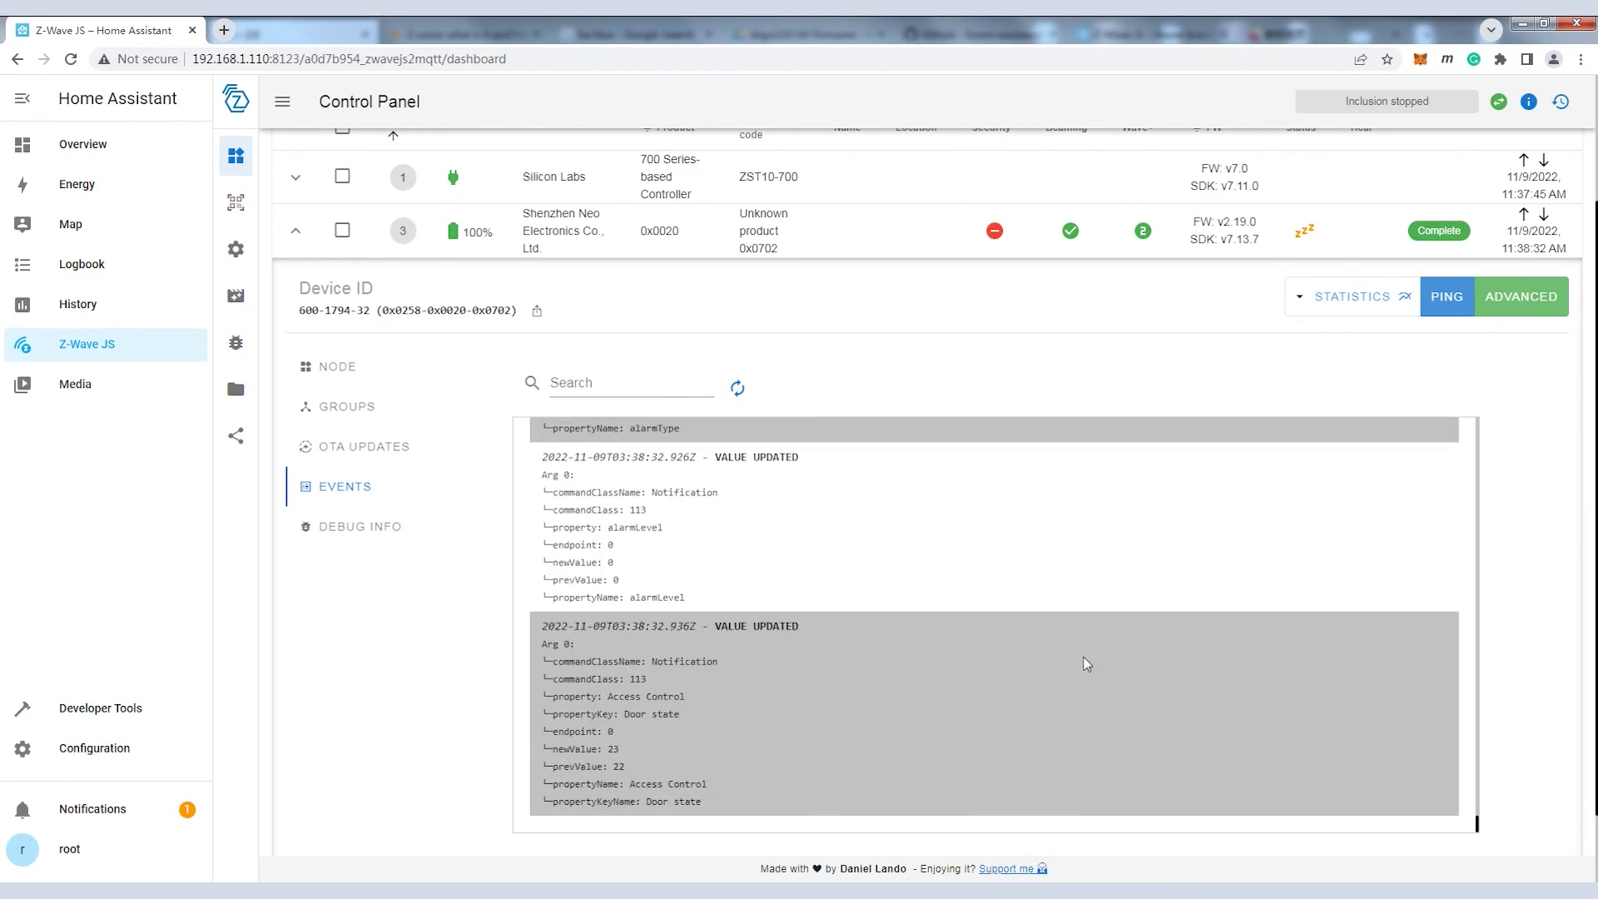
scroll(1559, 423, up, 2)
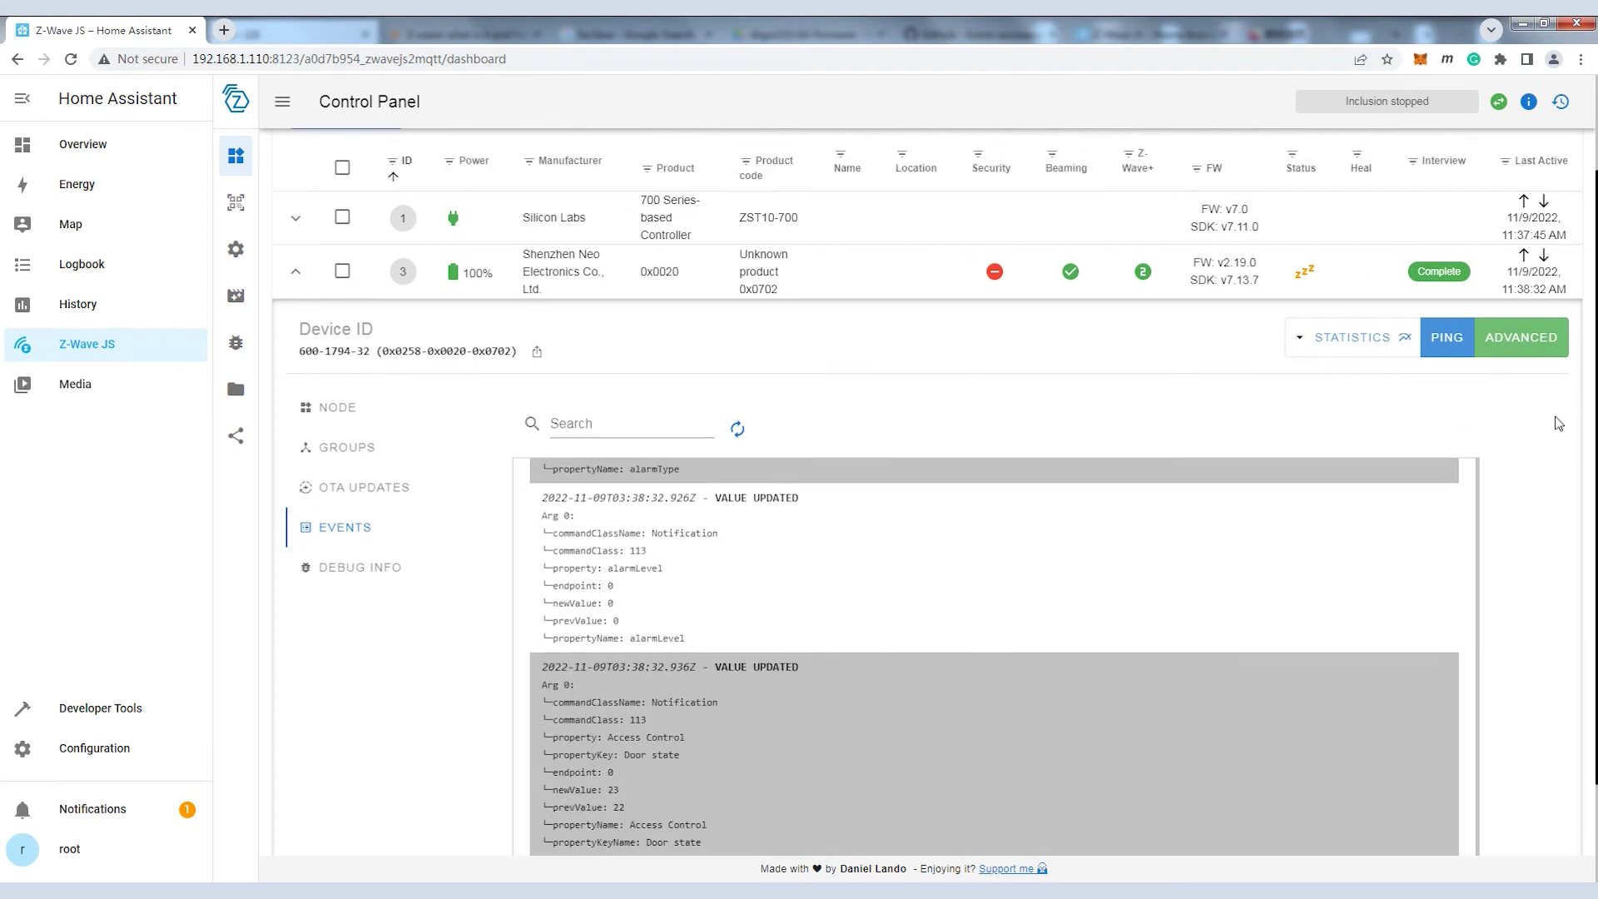
mouse_move(1563, 425)
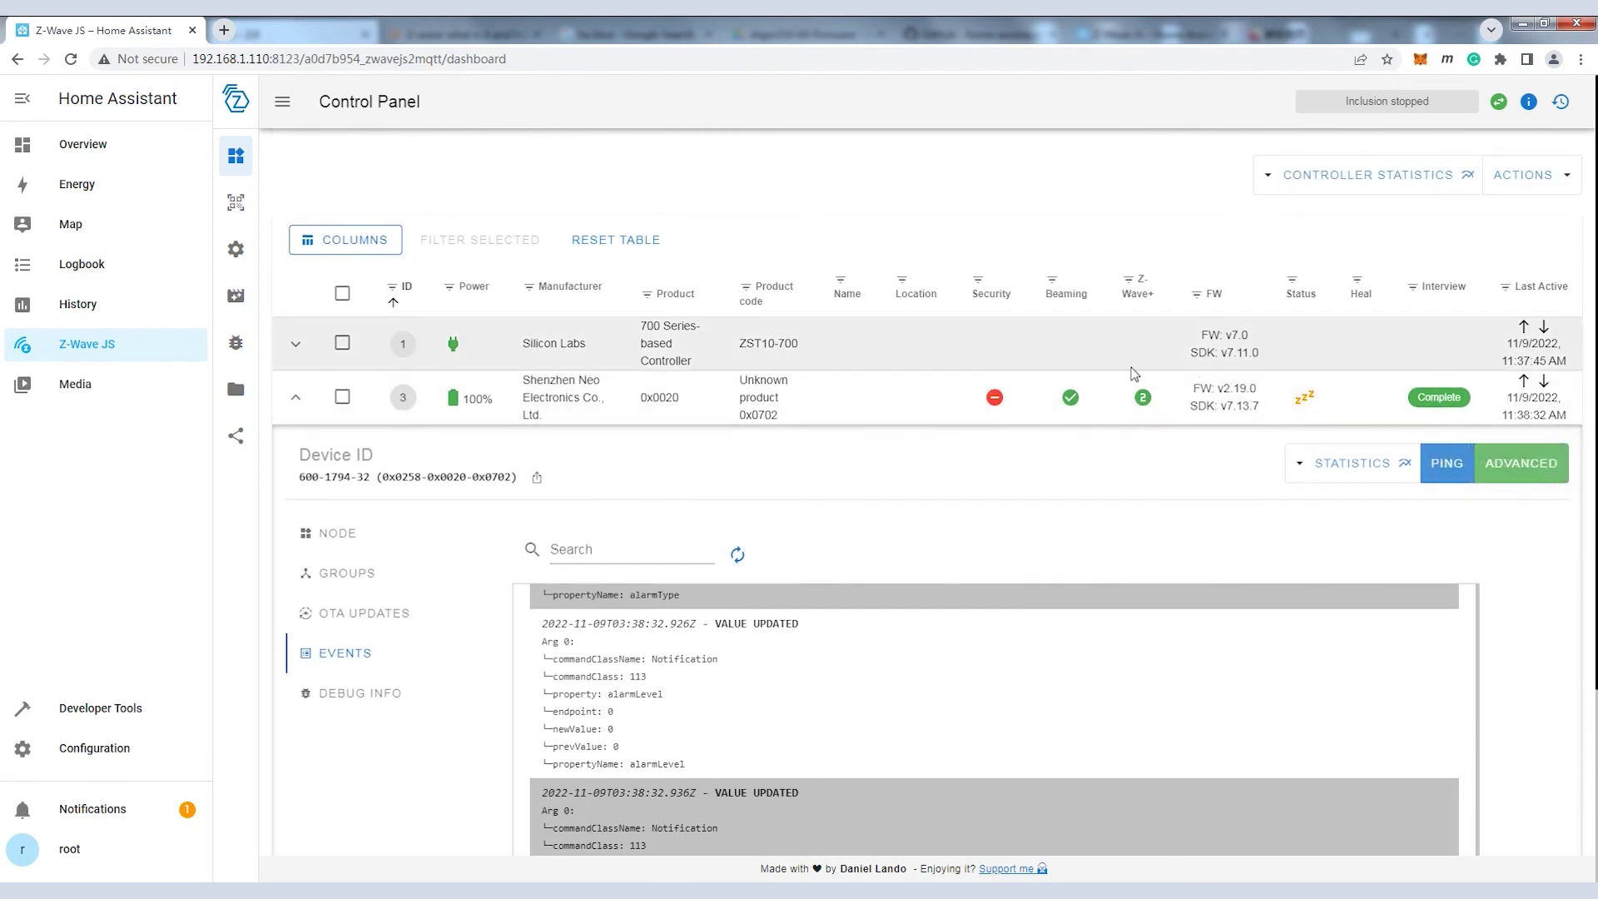
click(298, 398)
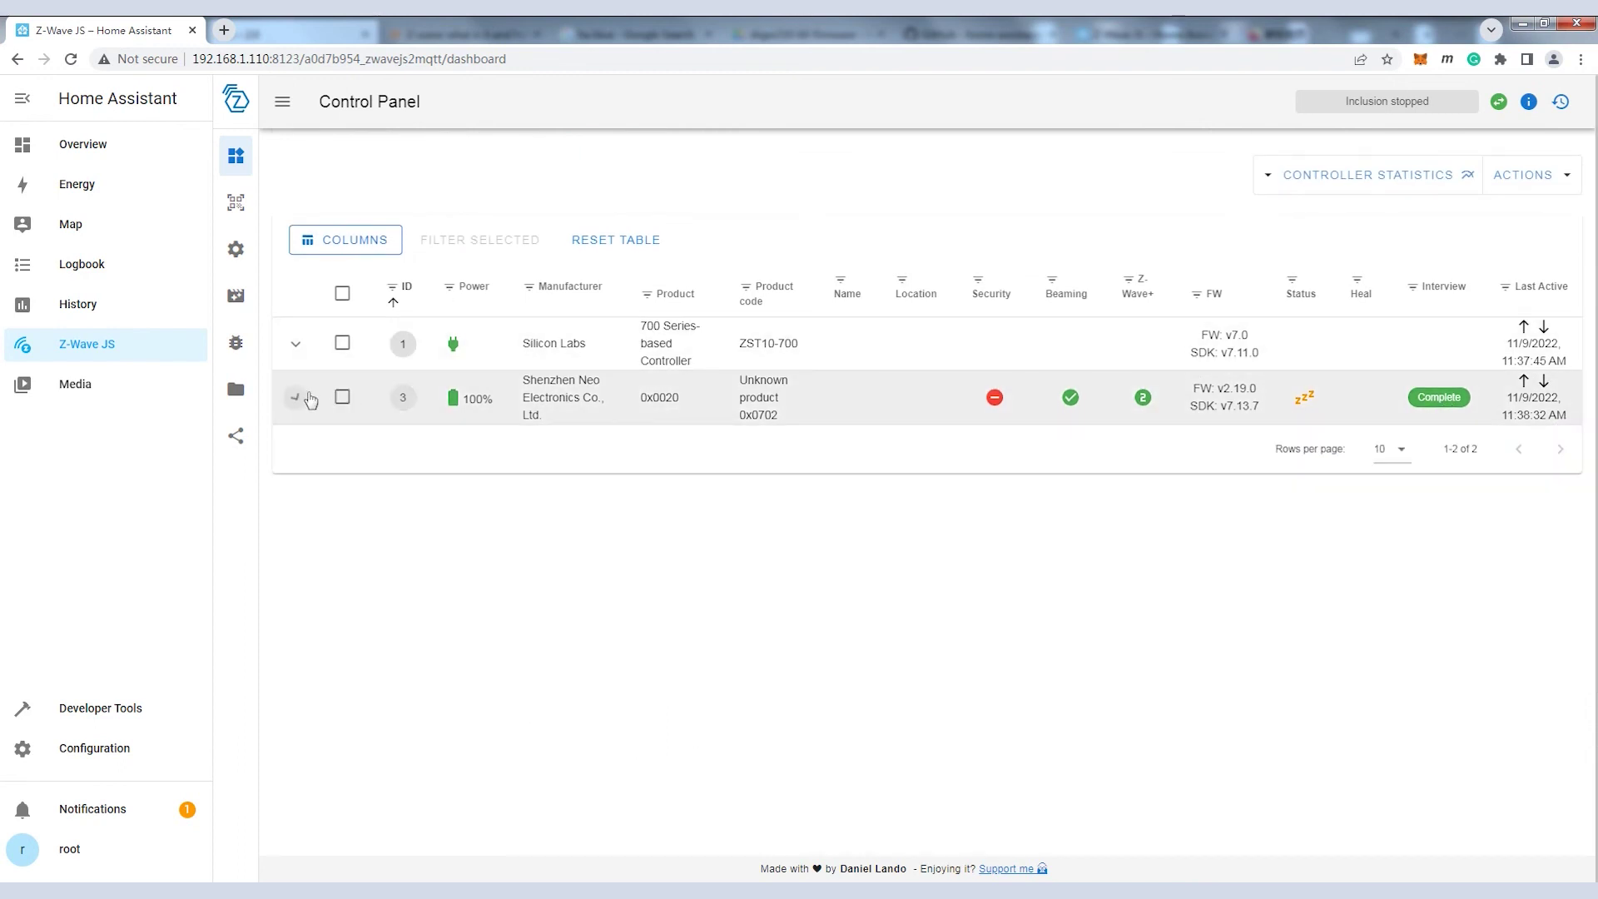
click(301, 346)
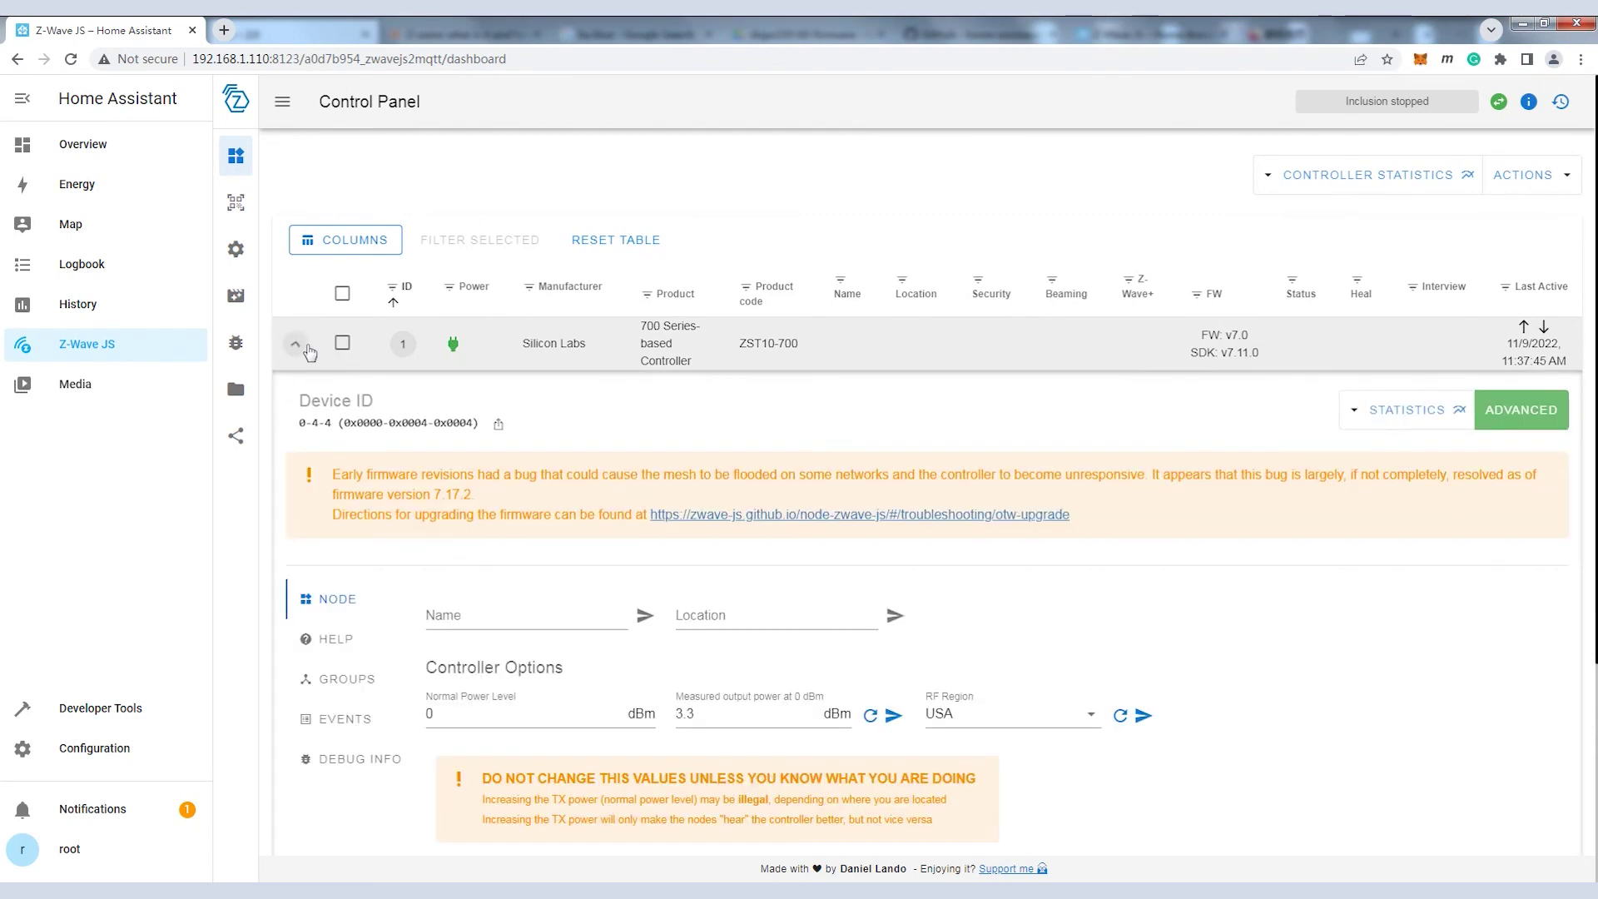